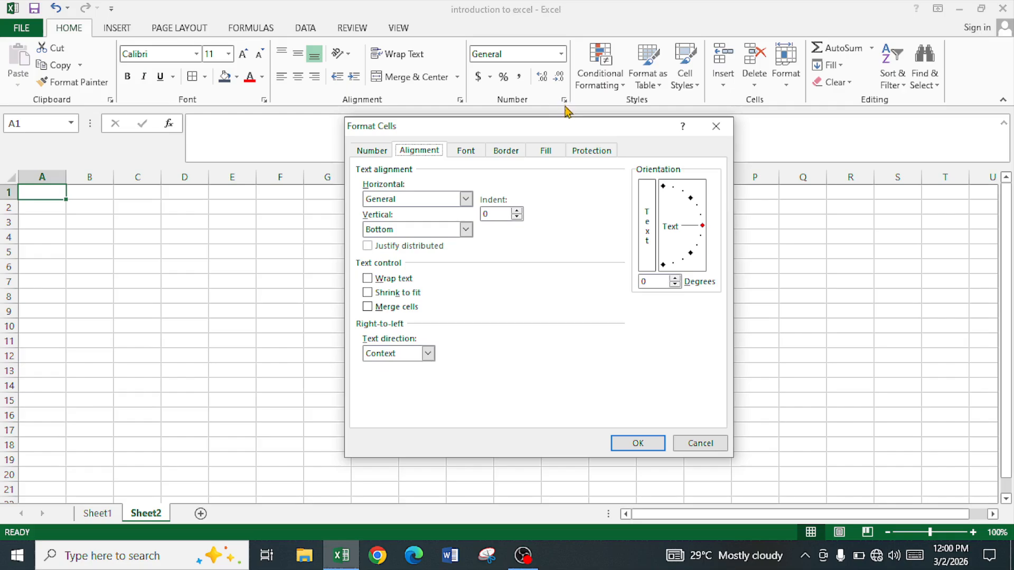
- Close the Format Cells dialog and apply the General number format to cell A1
drag(563, 129, 558, 92)
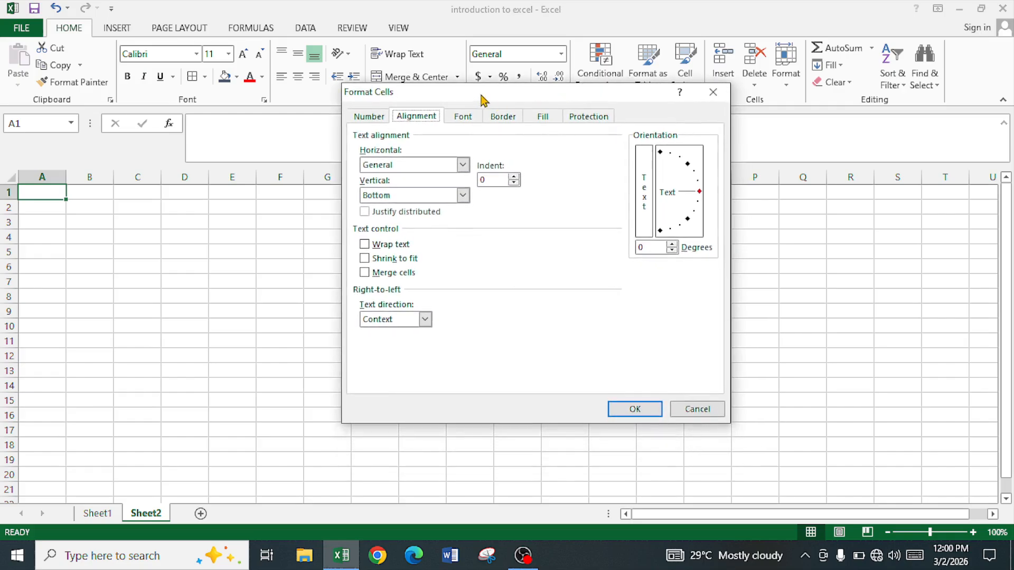
drag(479, 91, 494, 112)
click(731, 435)
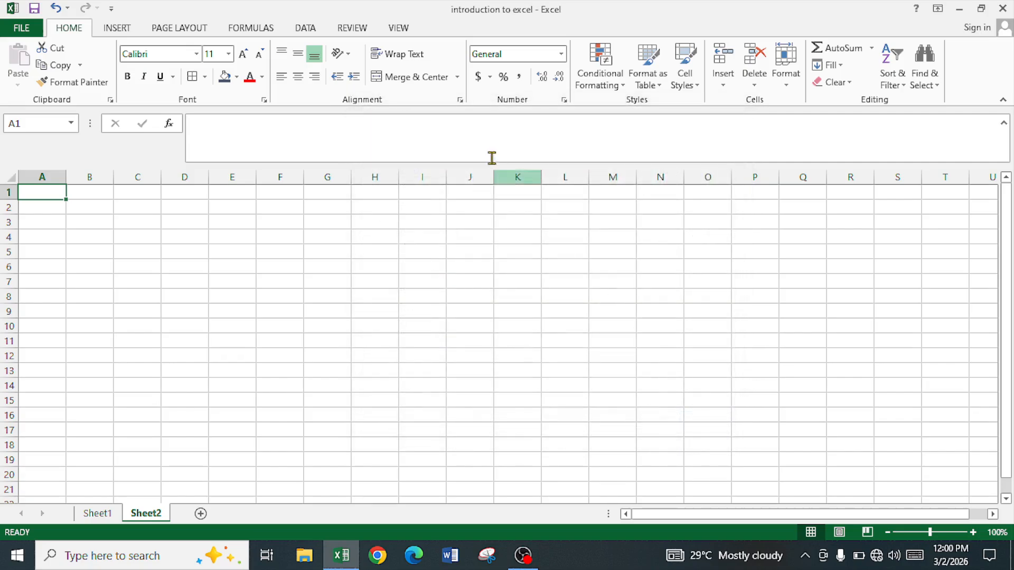
click(561, 55)
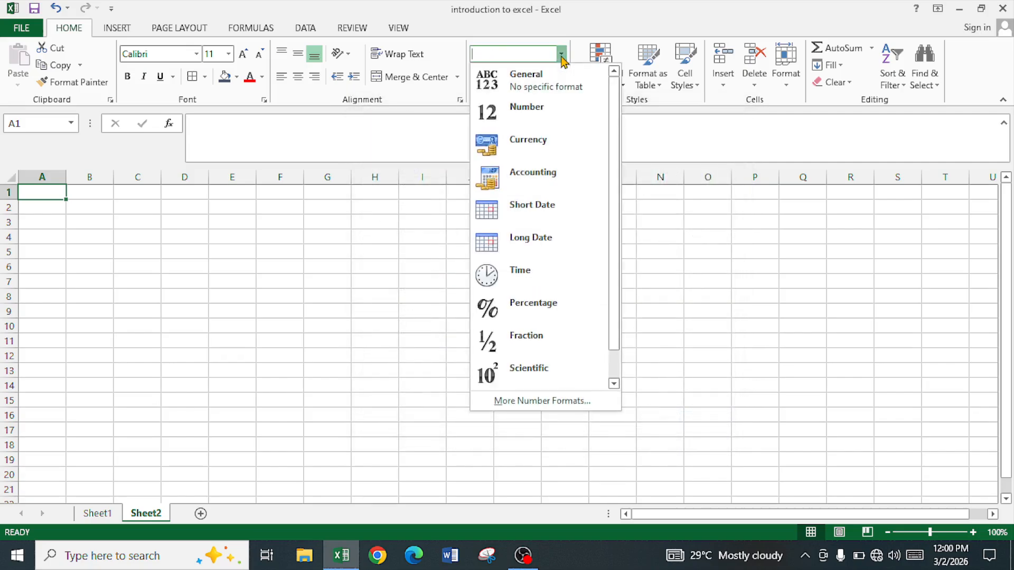
click(548, 90)
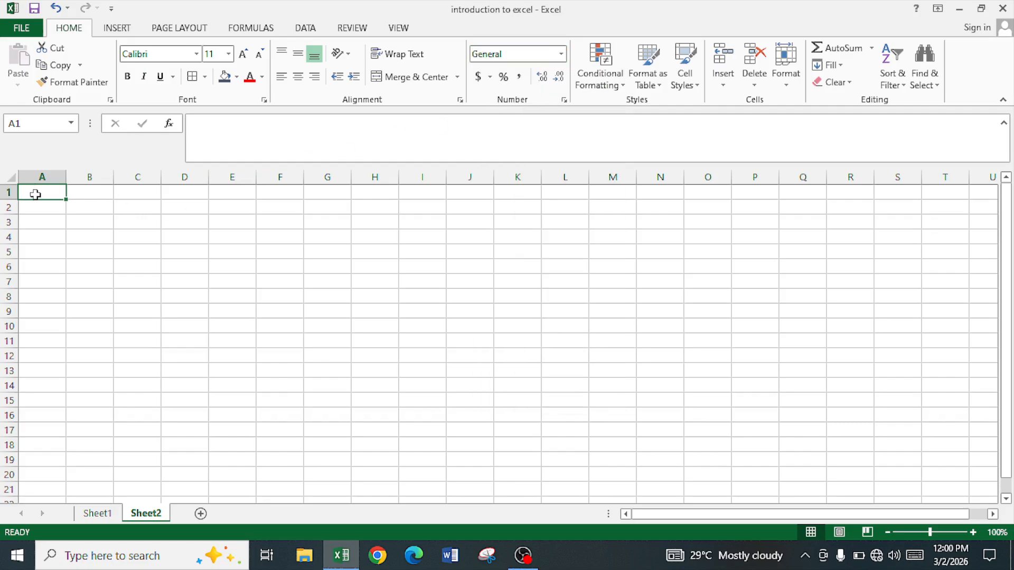
click(91, 196)
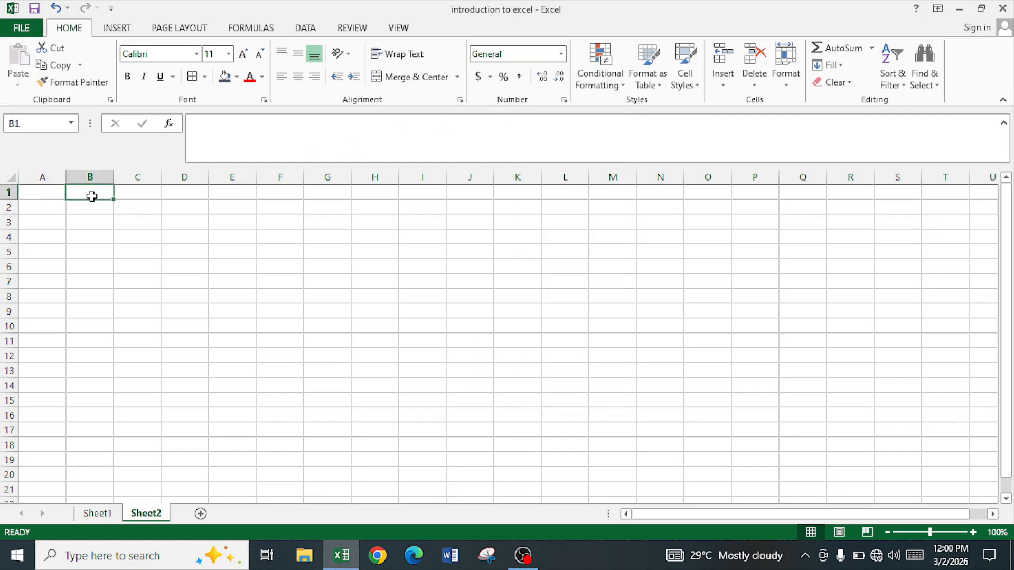
click(57, 191)
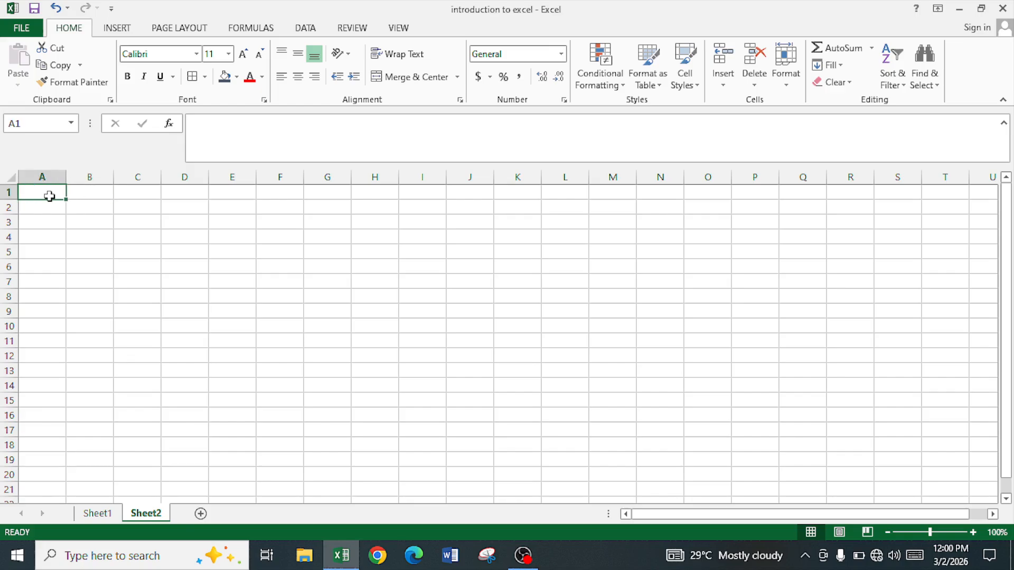
click(86, 192)
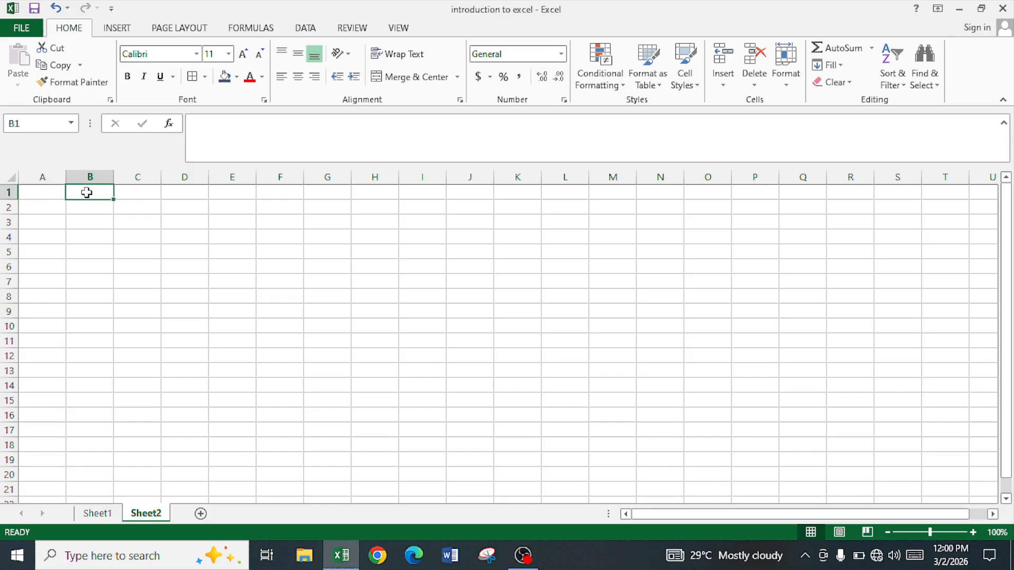
click(128, 191)
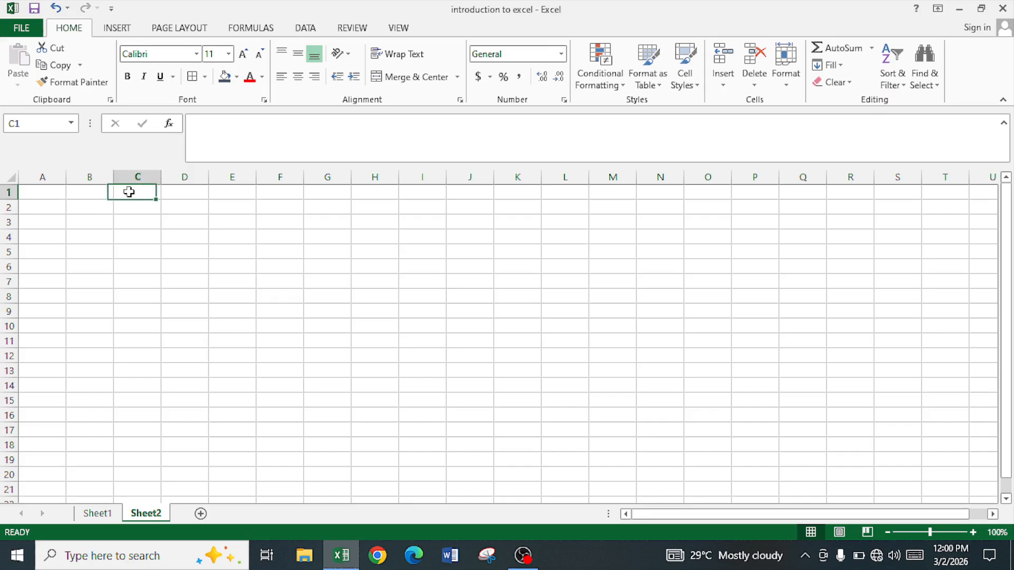
click(199, 195)
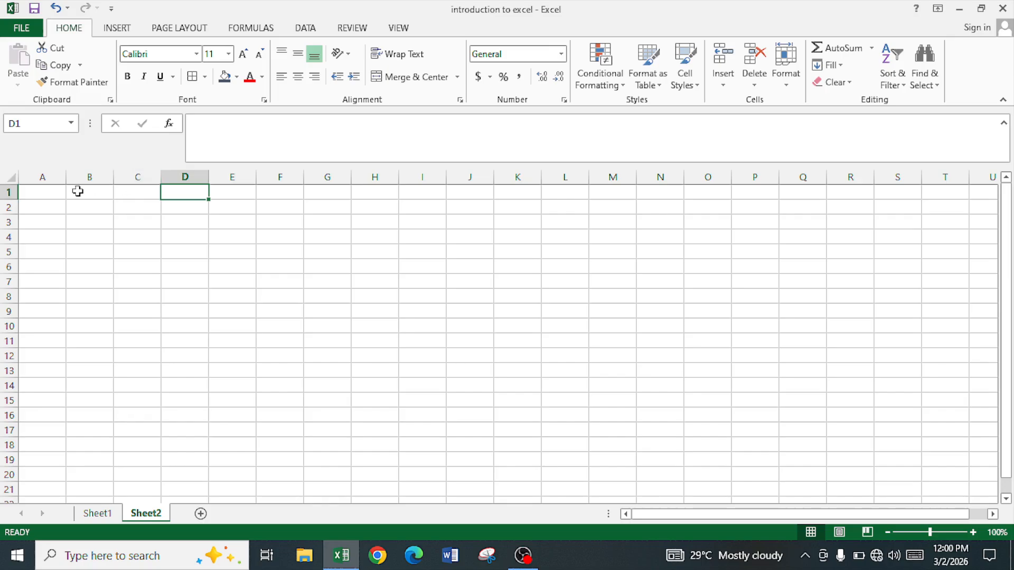
click(42, 176)
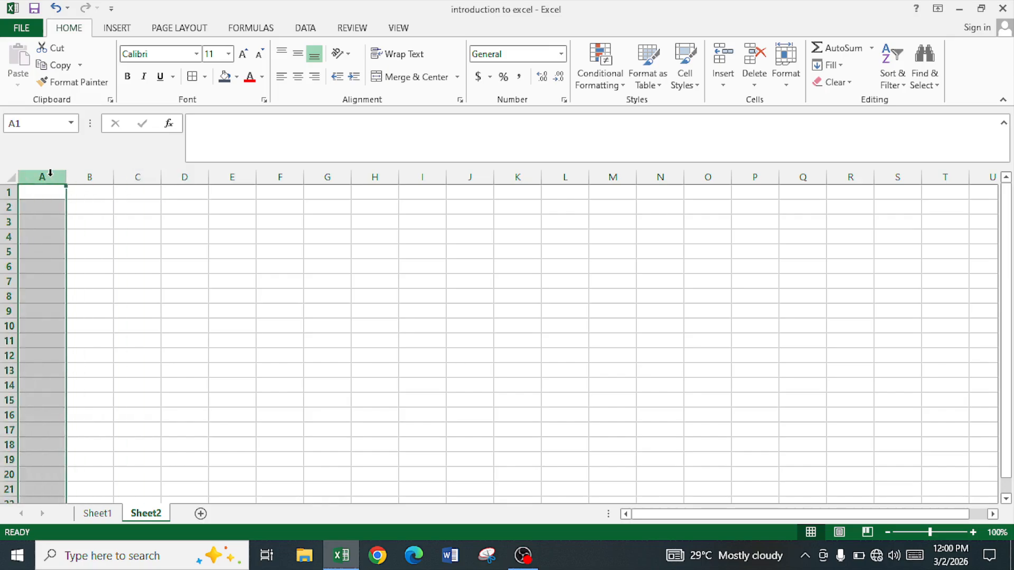
click(5, 193)
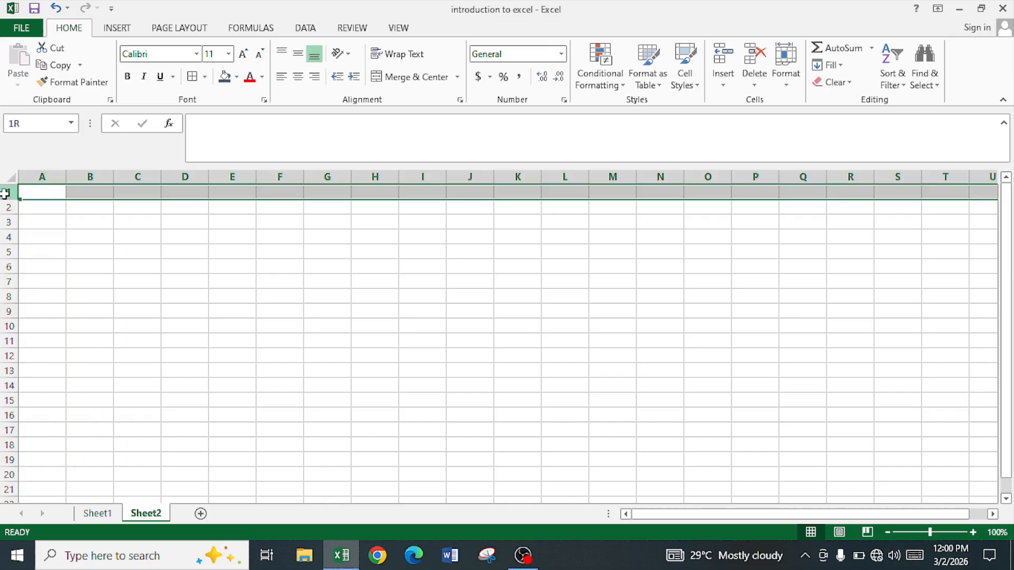
click(86, 174)
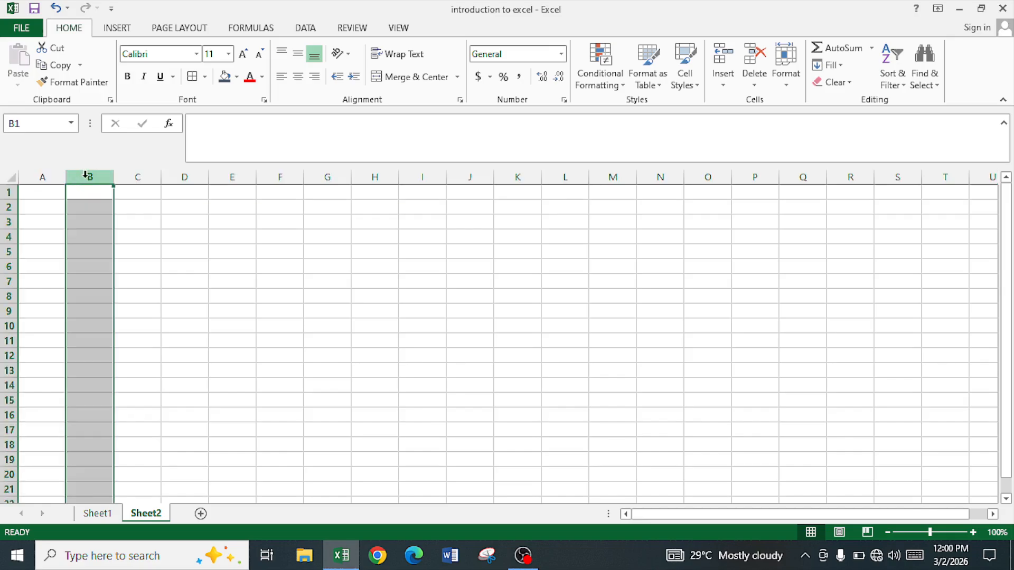
click(89, 209)
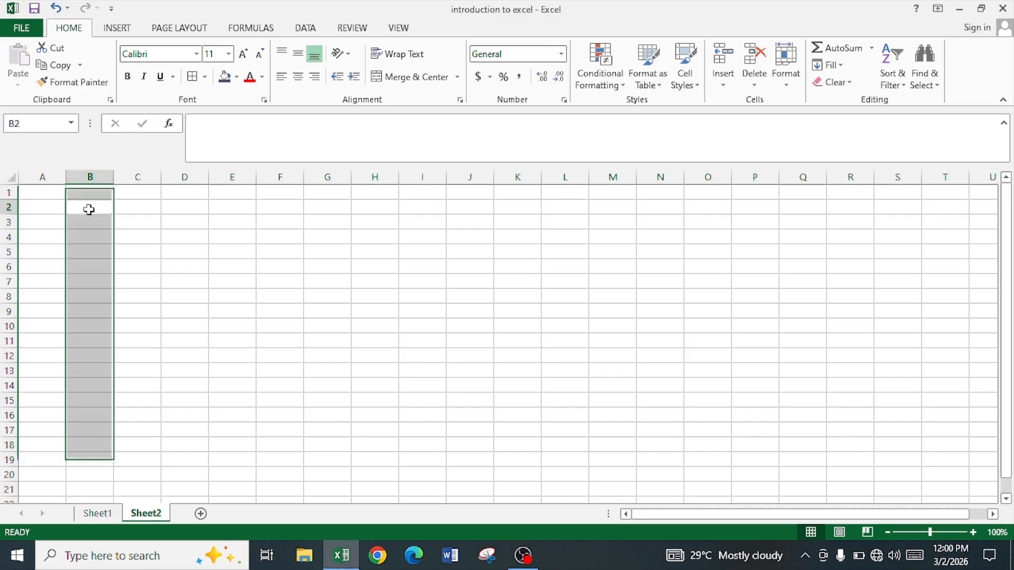
click(35, 222)
- View the accounting currency formats offered for cell B3 without applying any of them
click(84, 223)
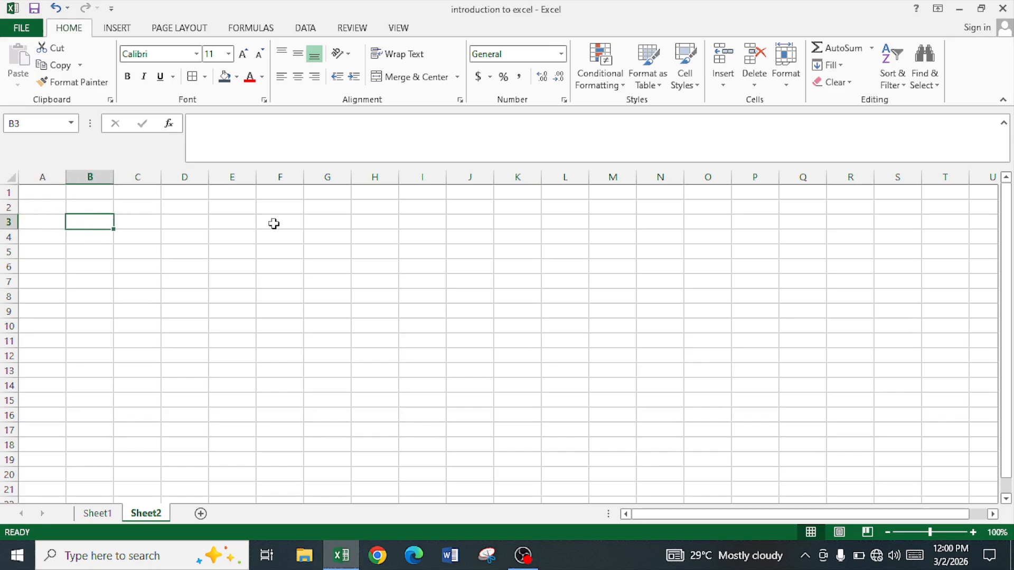
click(489, 79)
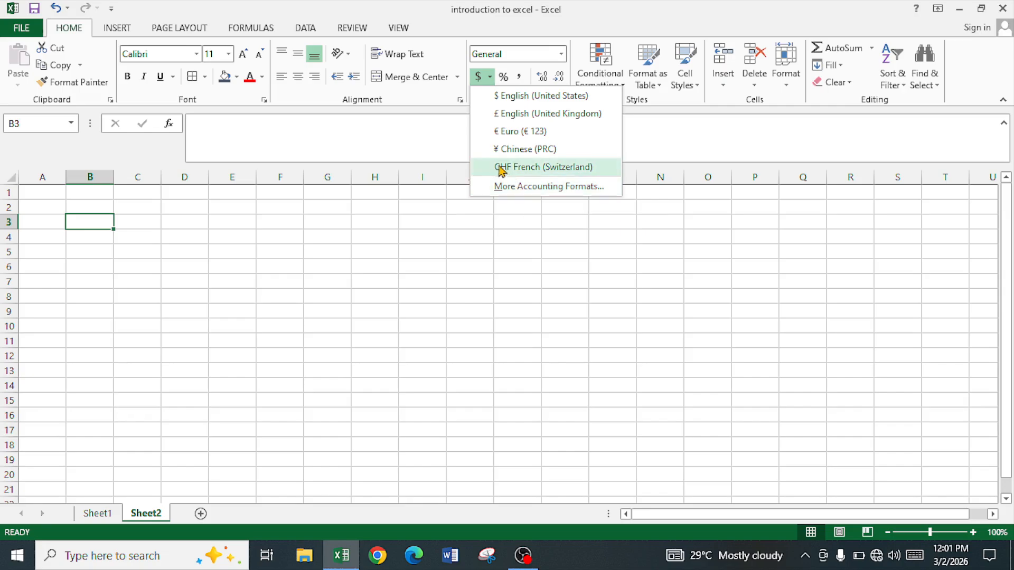
click(495, 259)
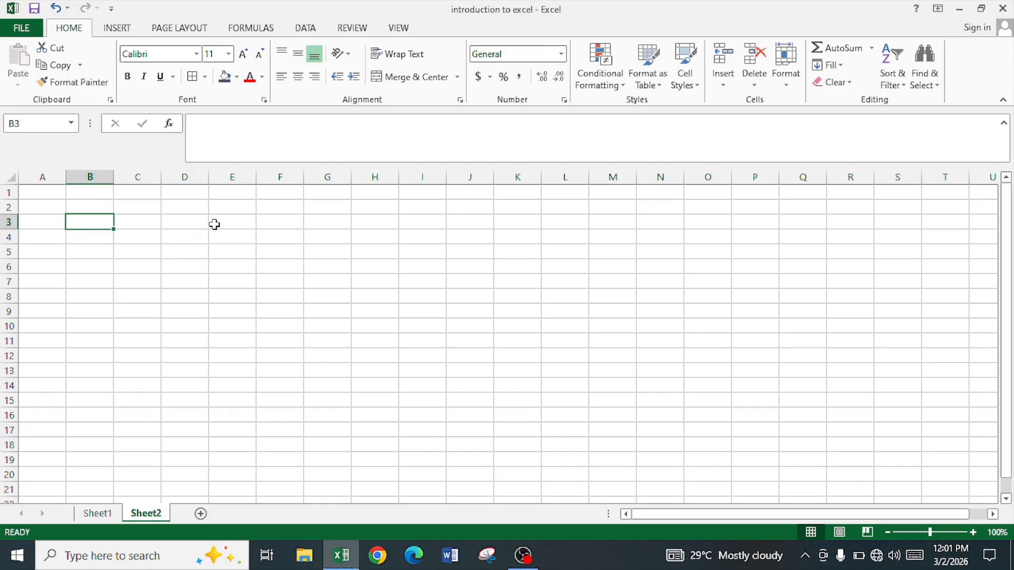
- Apply the dollar Accounting Number Format to column E and enter 1235 in cell E1
click(238, 172)
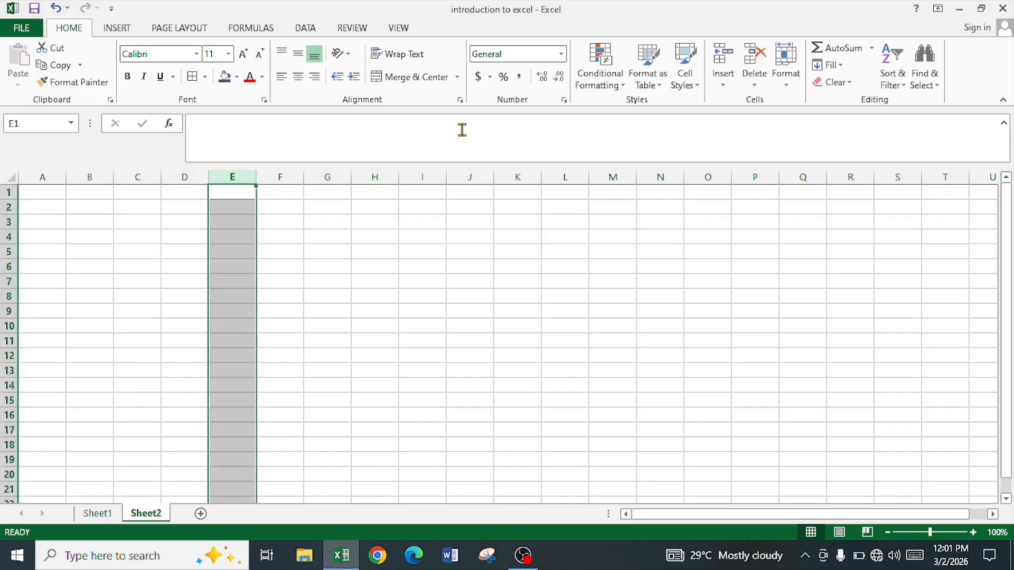
click(478, 77)
click(225, 192)
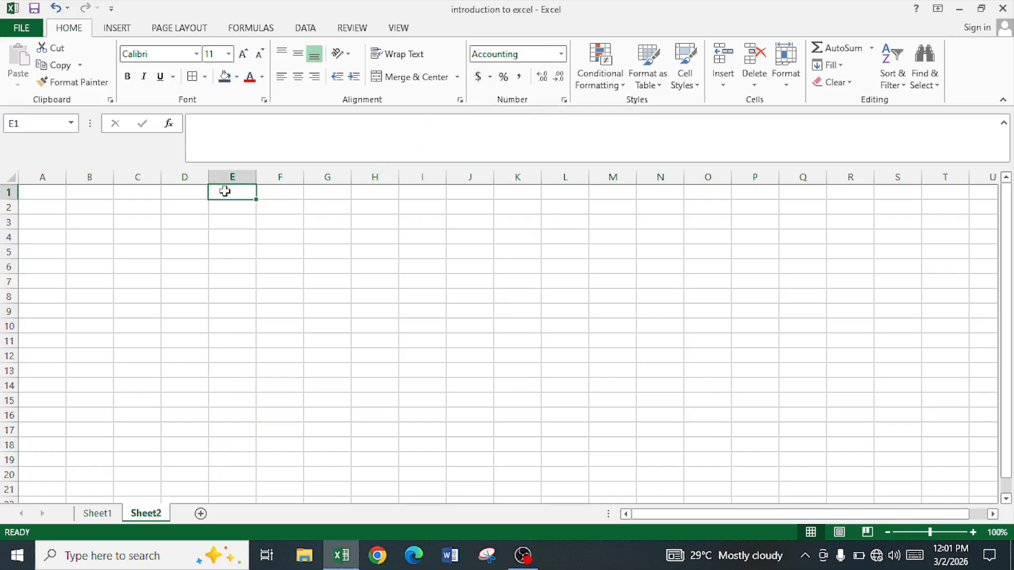
text(1235)
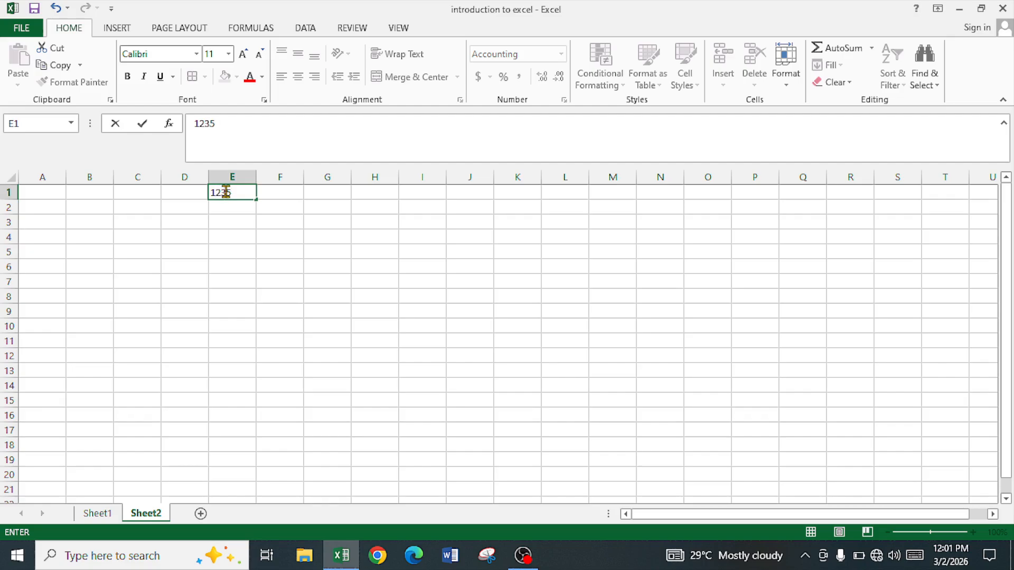
key(Left)
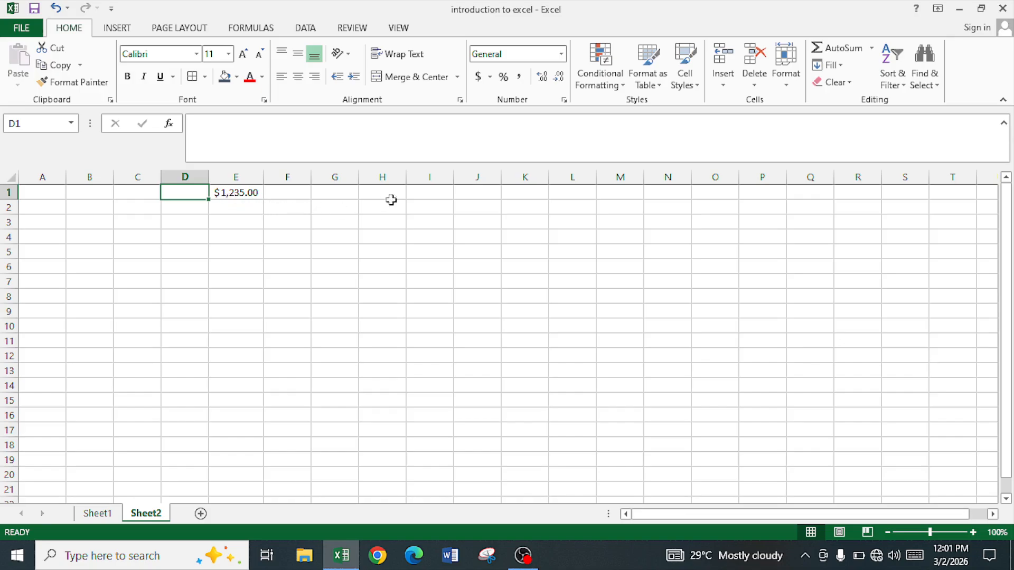
- Apply the Percentage format to column F and enter 12% in cell F1
click(287, 176)
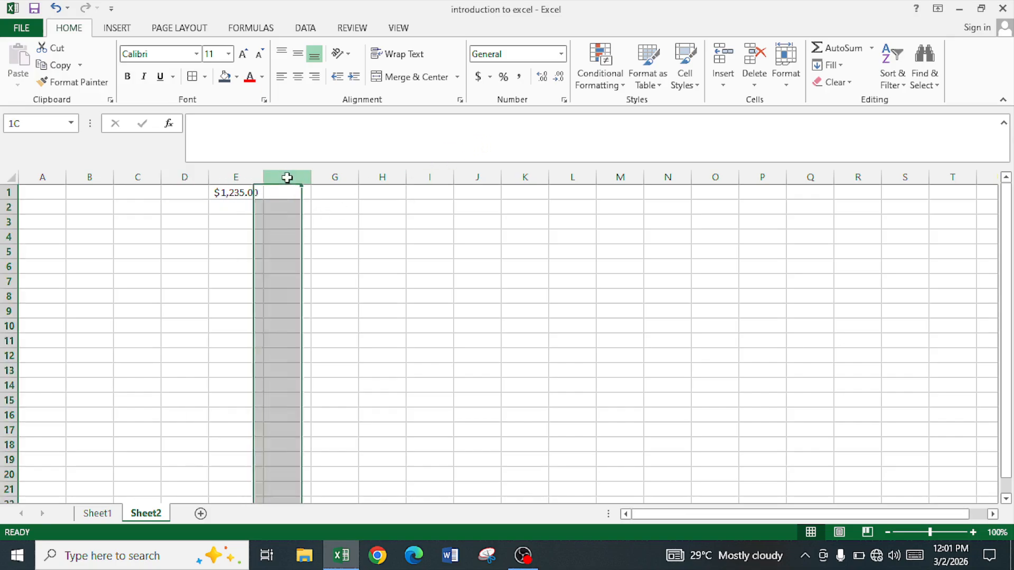
click(505, 84)
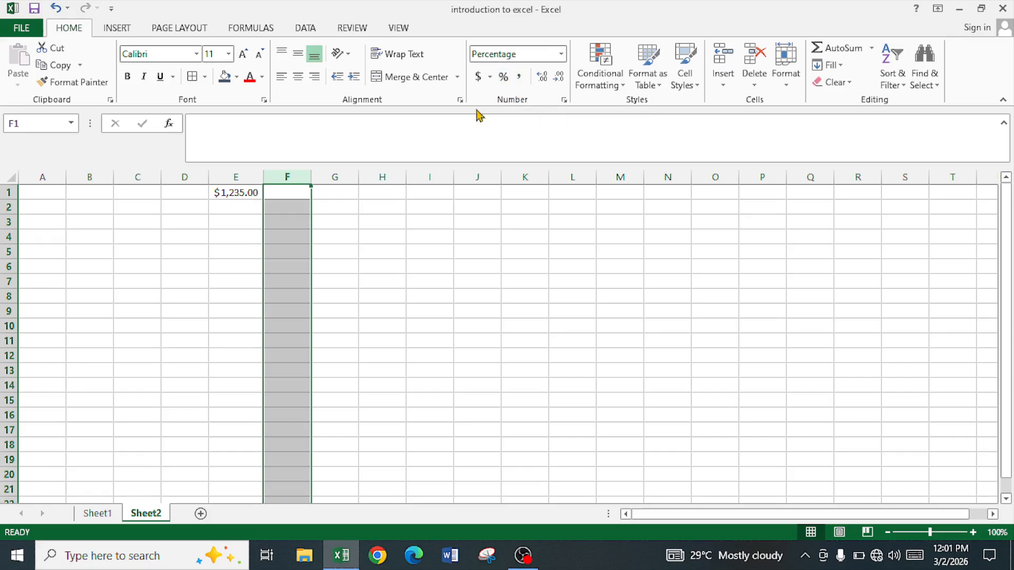
click(296, 197)
text(12)
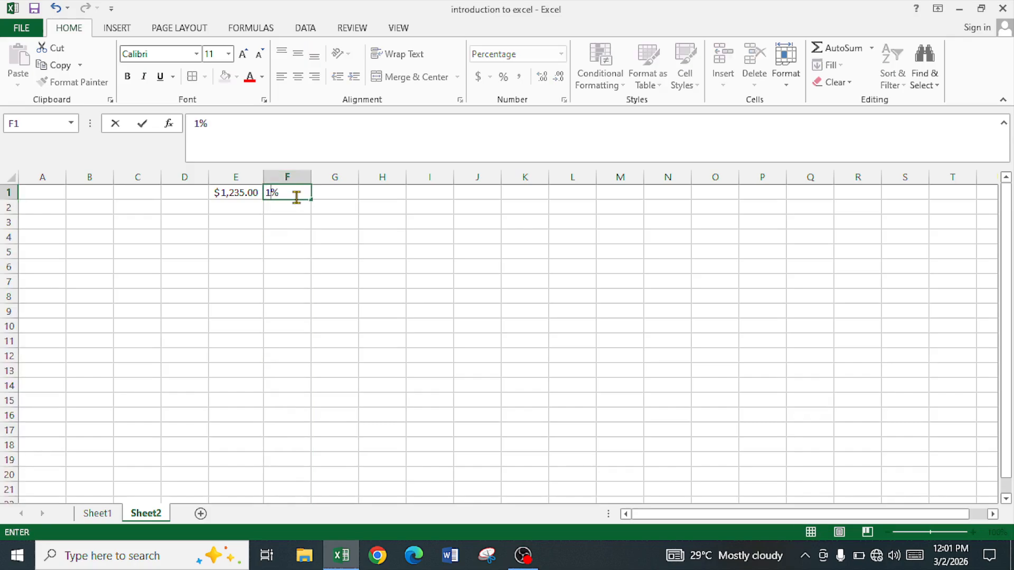
key(Return)
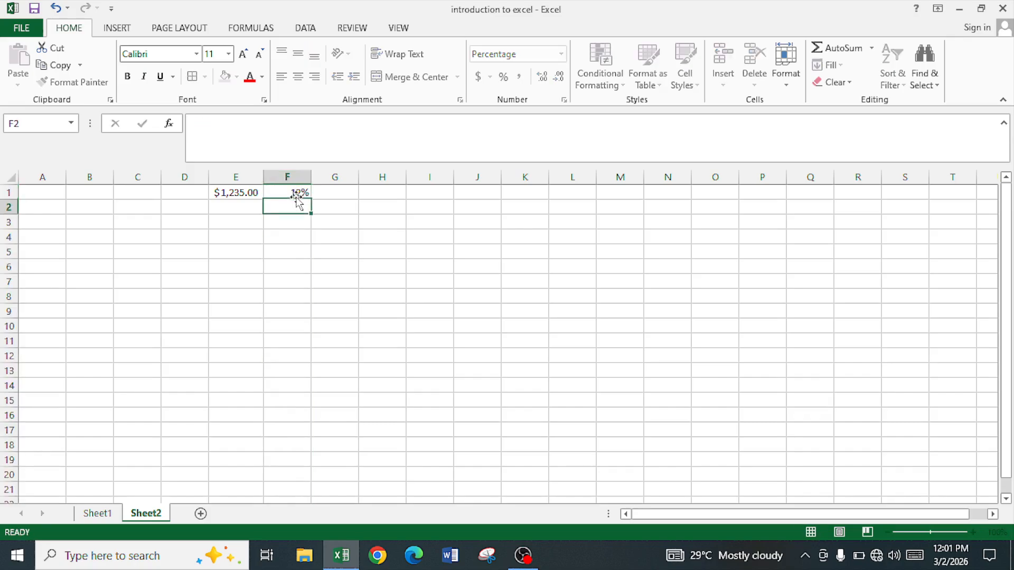
- Apply the comma style to column G and enter 1234000 in cell G1
click(342, 176)
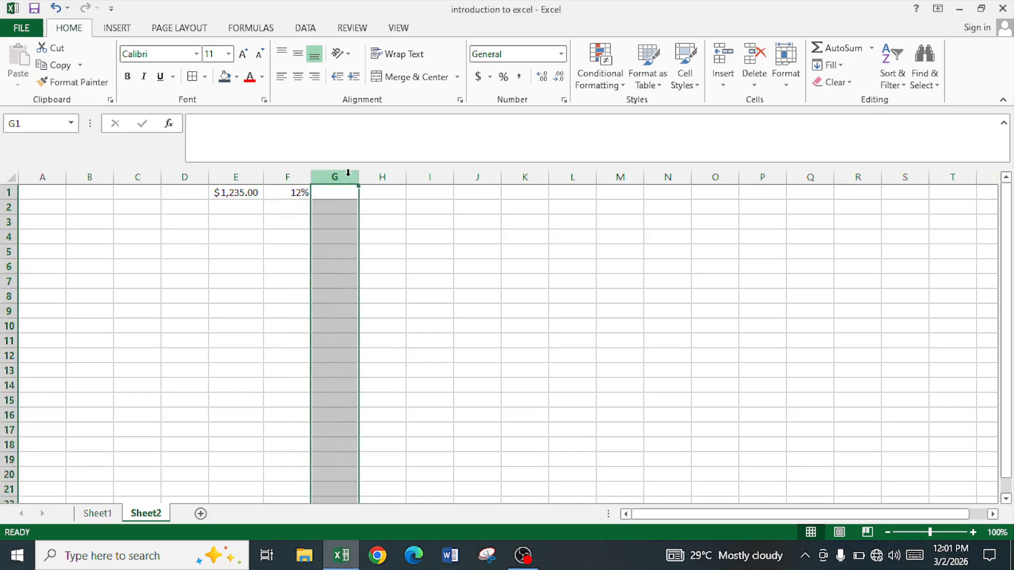
click(519, 79)
click(333, 192)
text(1234000)
key(Return)
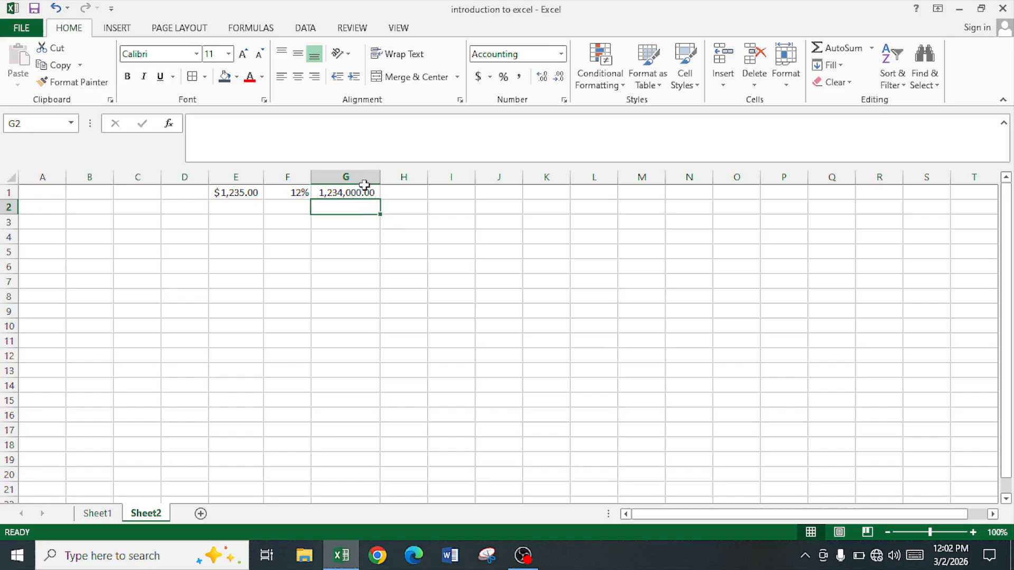
- Increase the decimals of cell G1 by one place, and reduce them until no decimal places remain
click(368, 194)
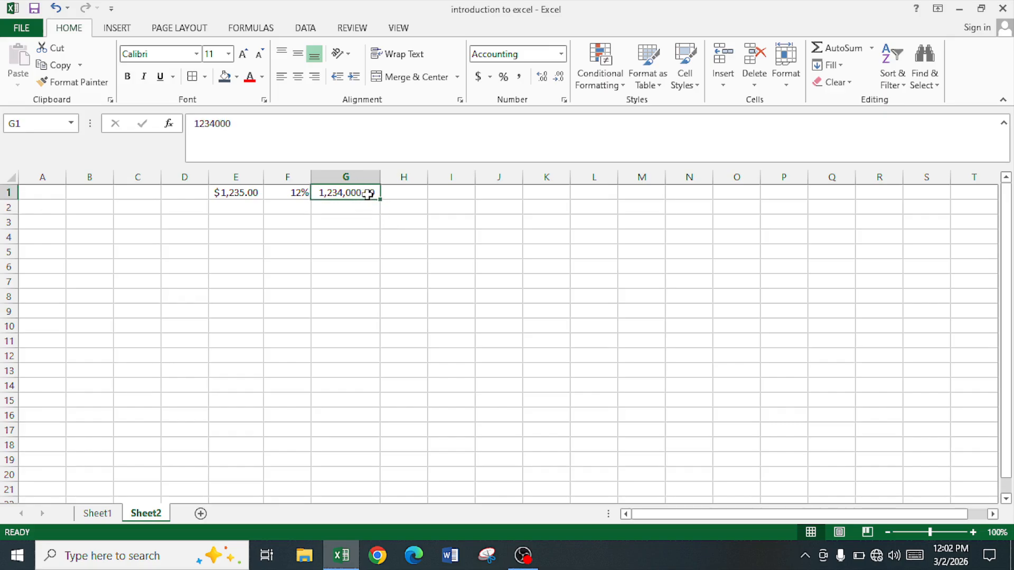
click(542, 77)
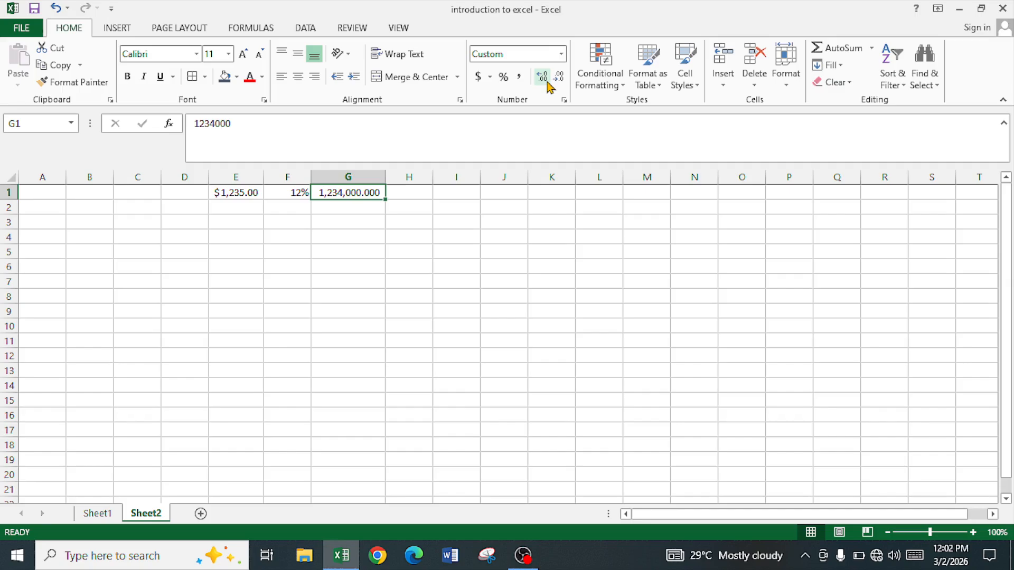
click(558, 78)
click(558, 77)
click(558, 78)
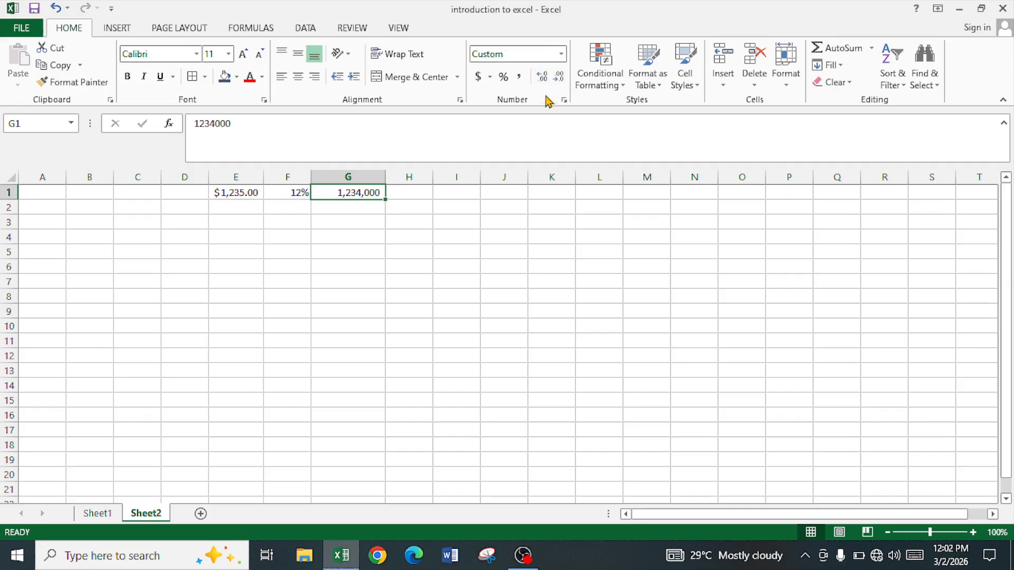
- Examine the General and Number categories in Format Cells for cell G3, trying 3 decimal places and returning to 2
click(337, 222)
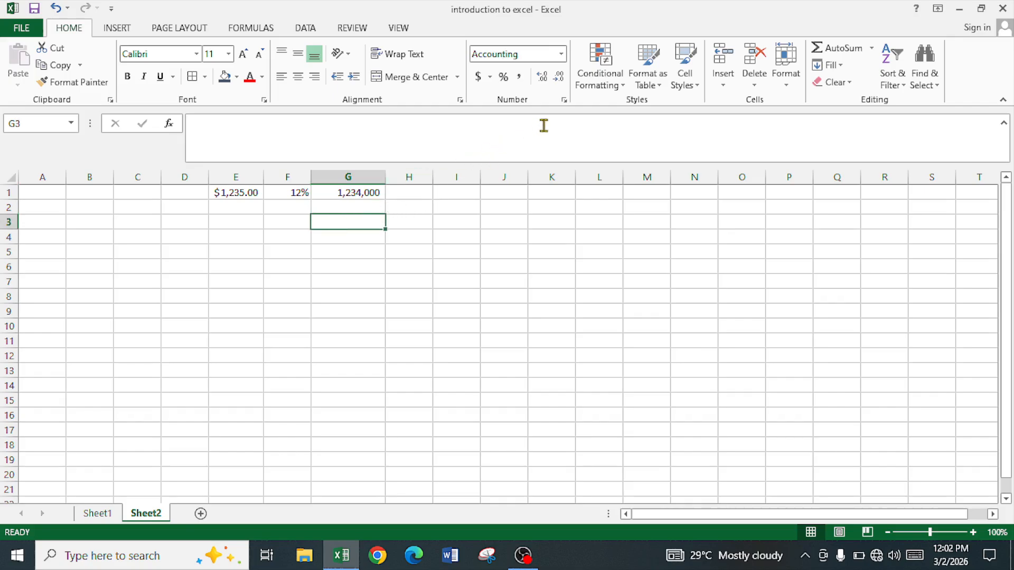
click(565, 103)
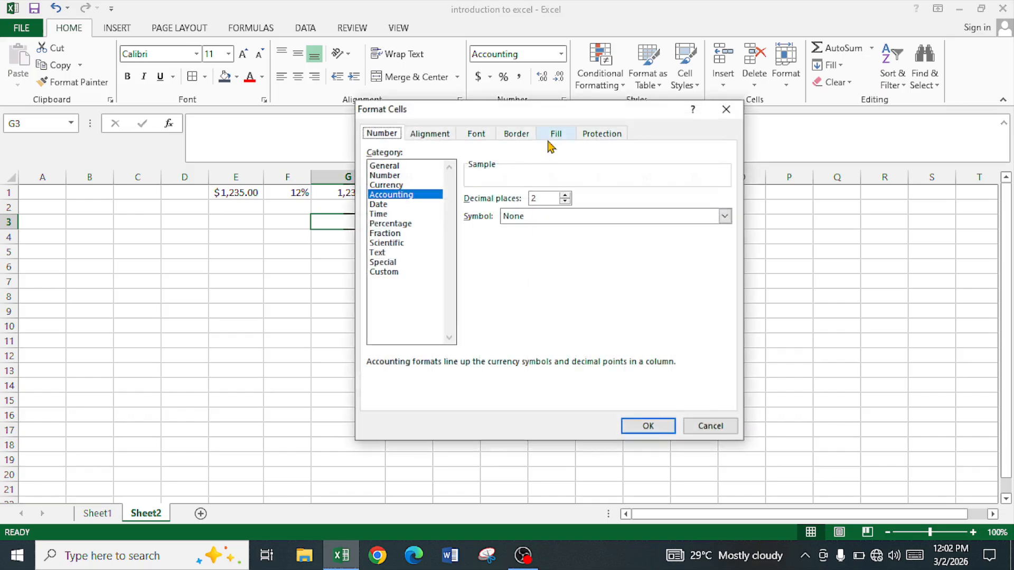
click(386, 167)
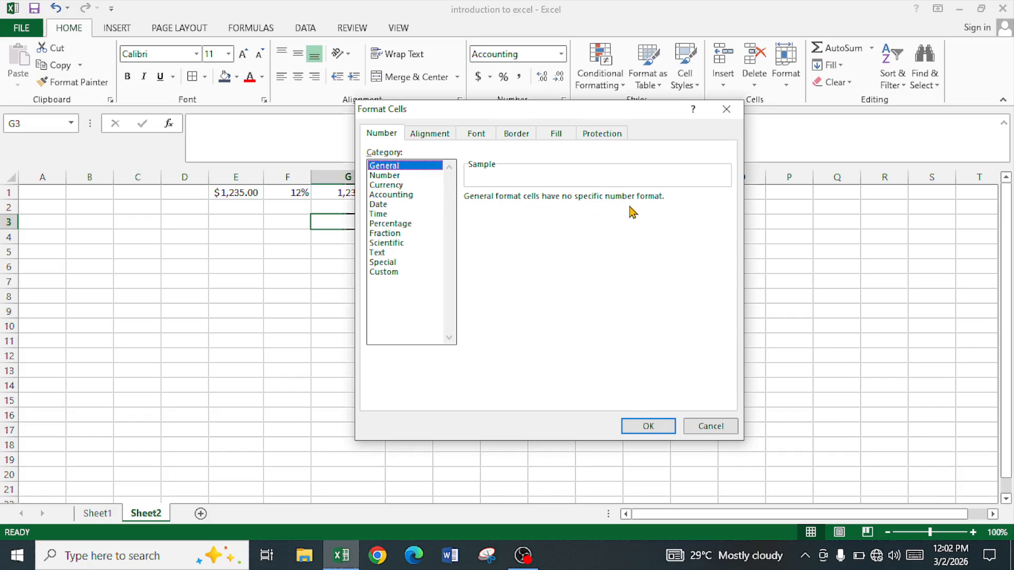
click(407, 177)
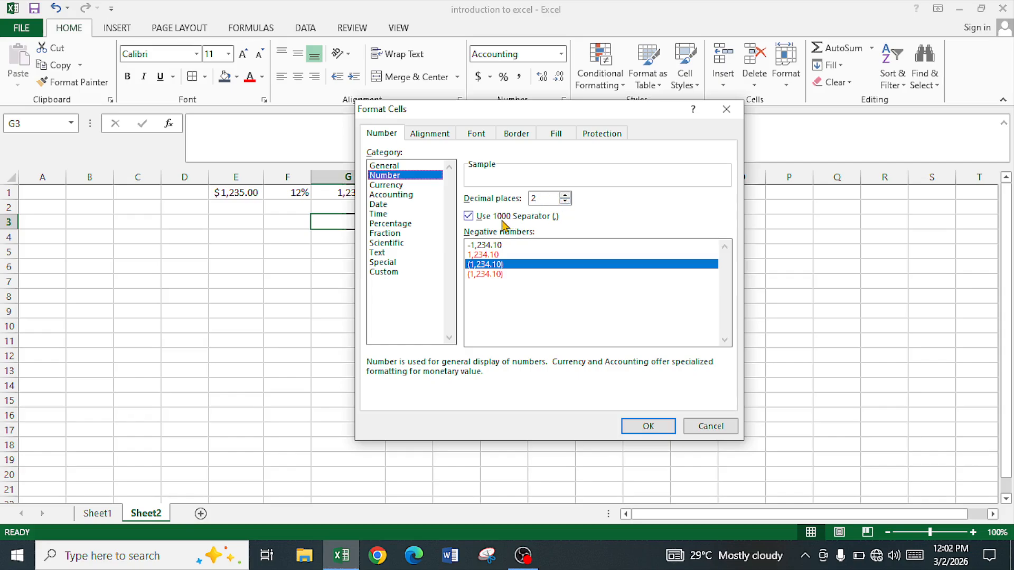
click(565, 196)
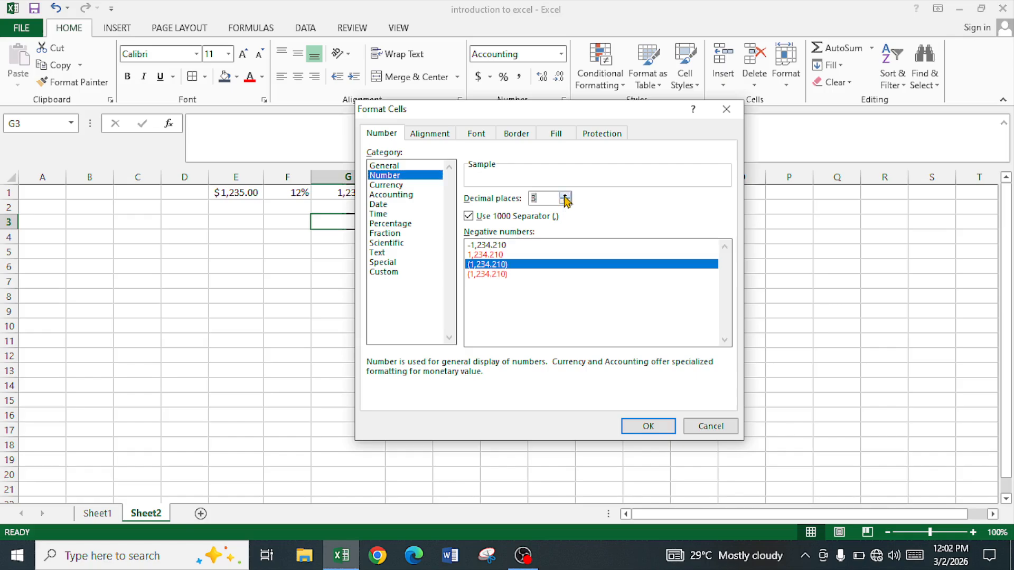
click(565, 202)
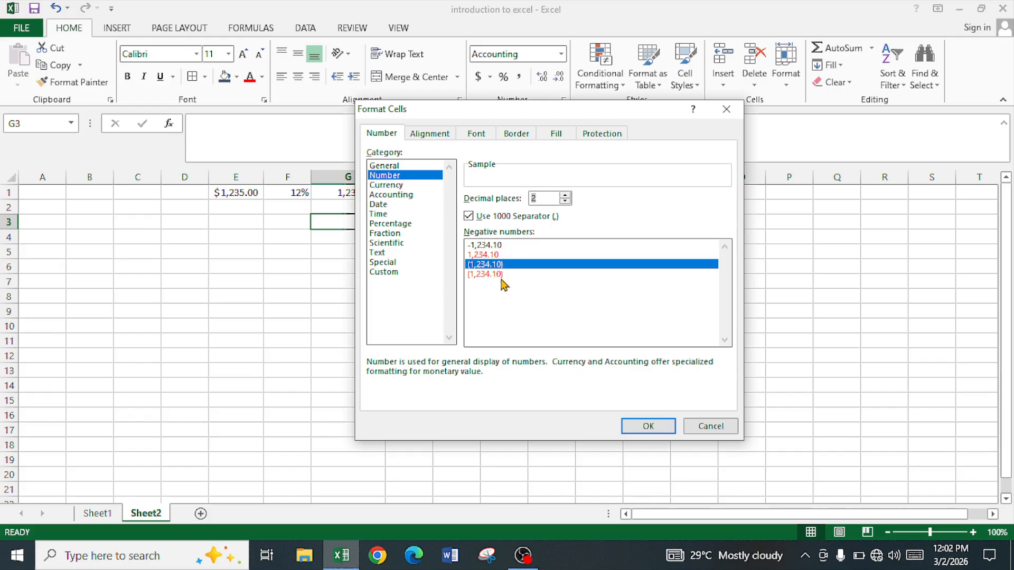
- Choose the Currency category for cell G3 and set its symbol to ₦ Hausa
click(387, 185)
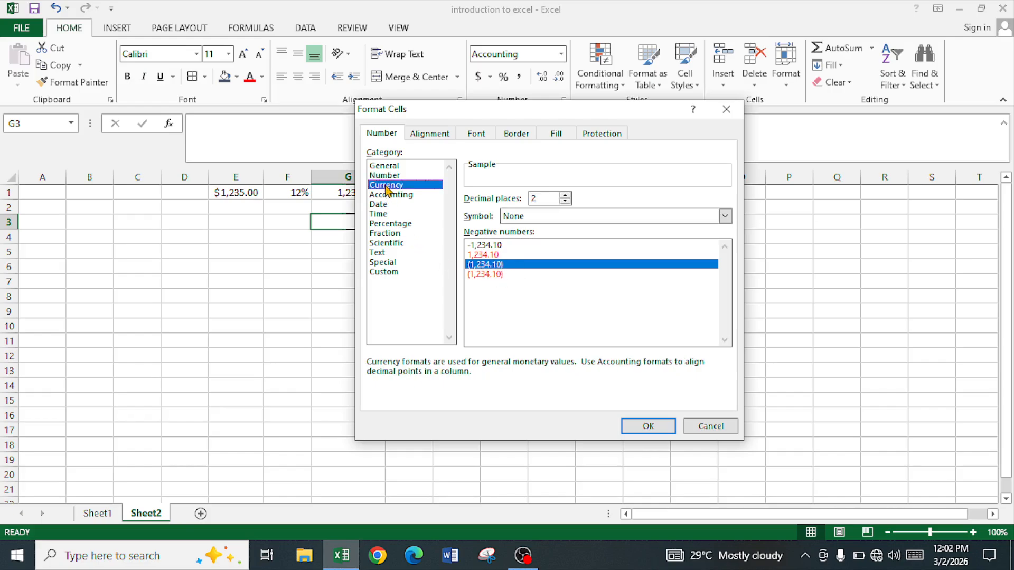
click(724, 216)
scroll(558, 267, down, 2)
scroll(559, 269, down, 15)
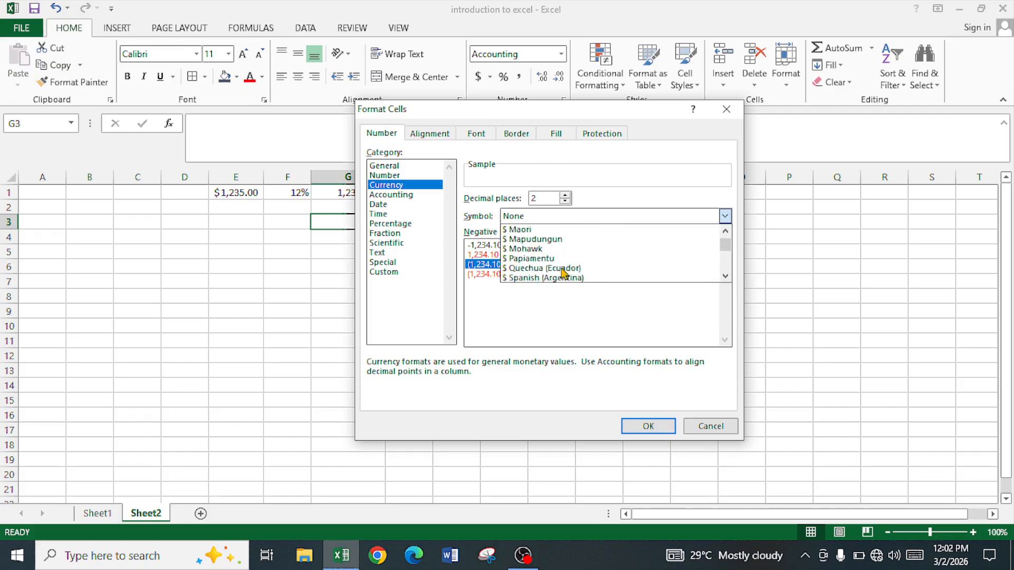
scroll(563, 272, down, 10)
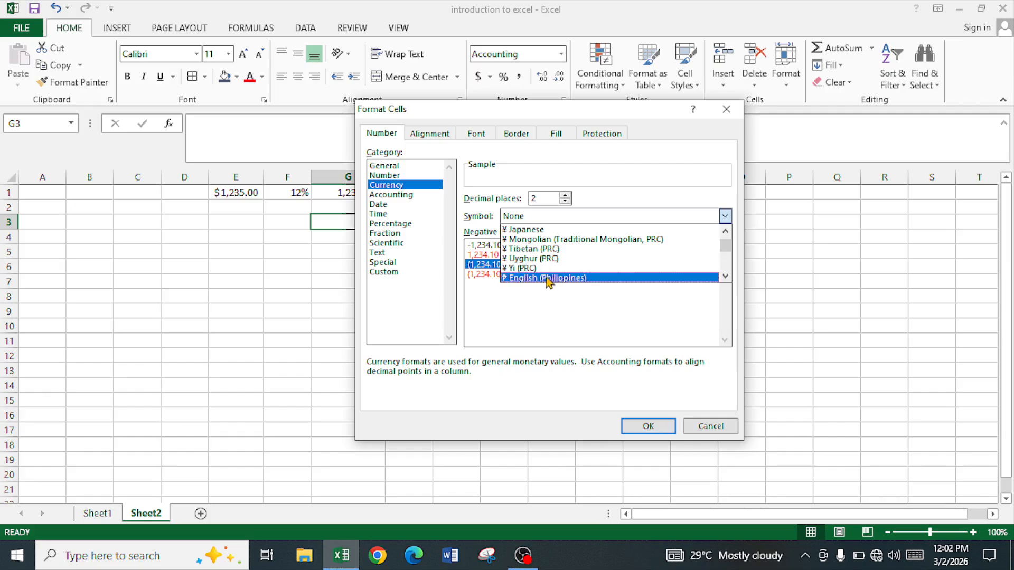
scroll(525, 256, down, 2)
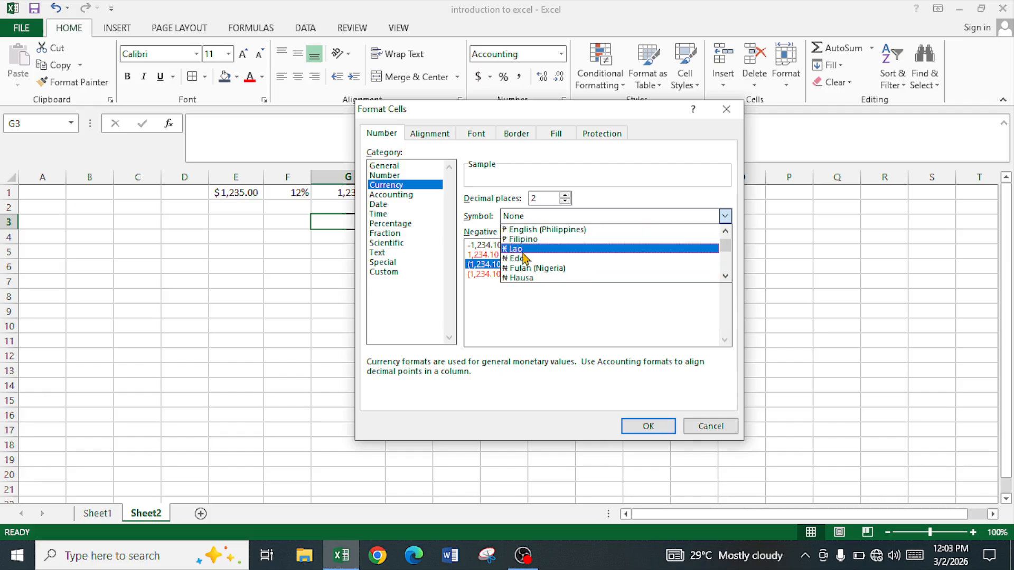
click(530, 279)
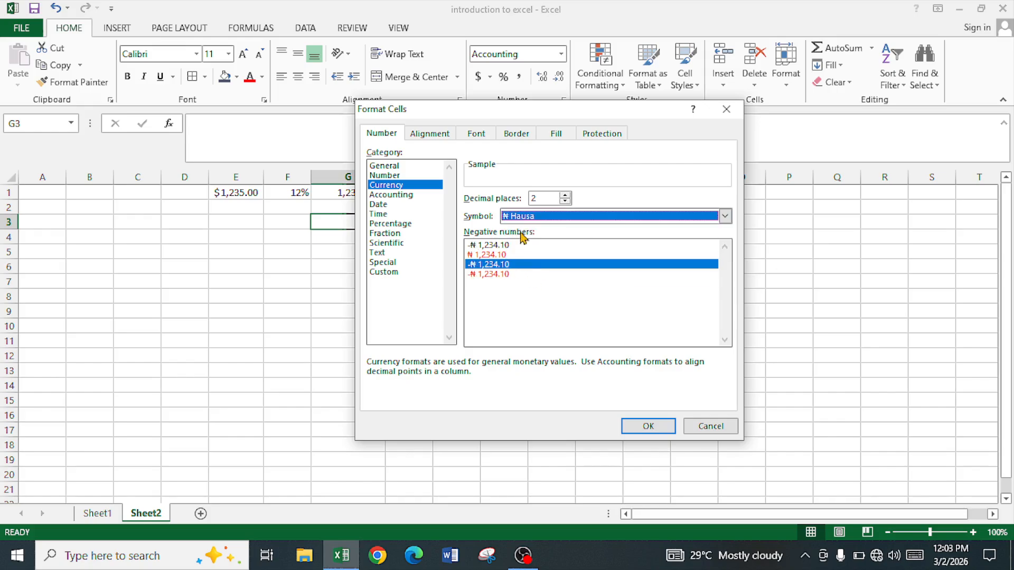
- Examine the Accounting category and the available Date types for cell G3, and close Format Cells without applying anything
click(390, 194)
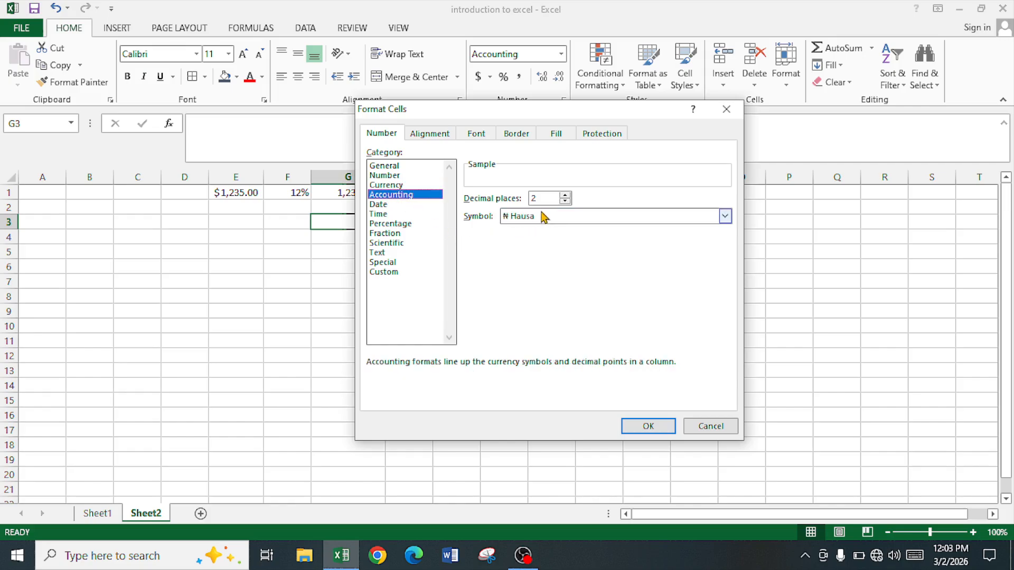
click(391, 206)
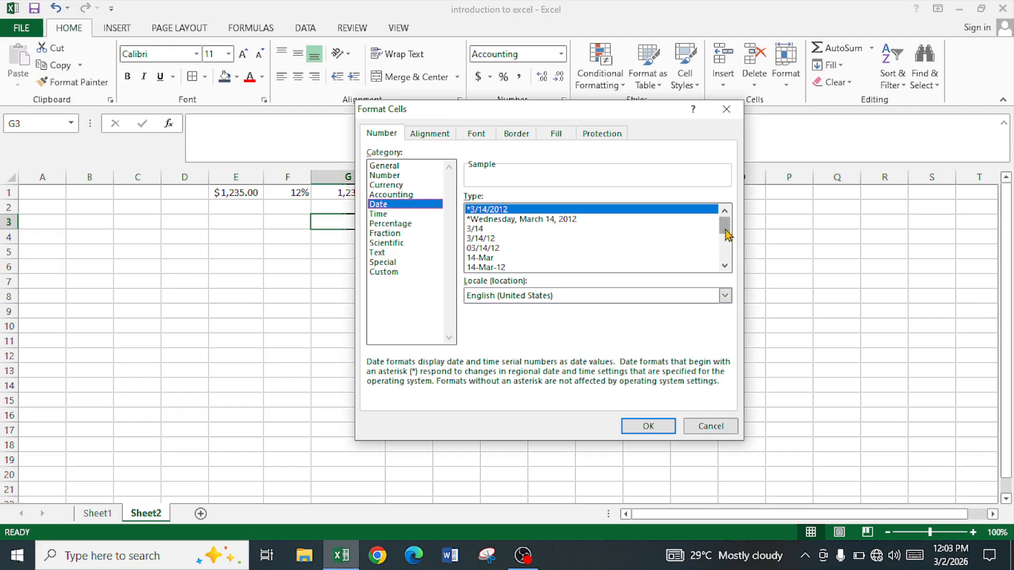
drag(726, 235, 725, 250)
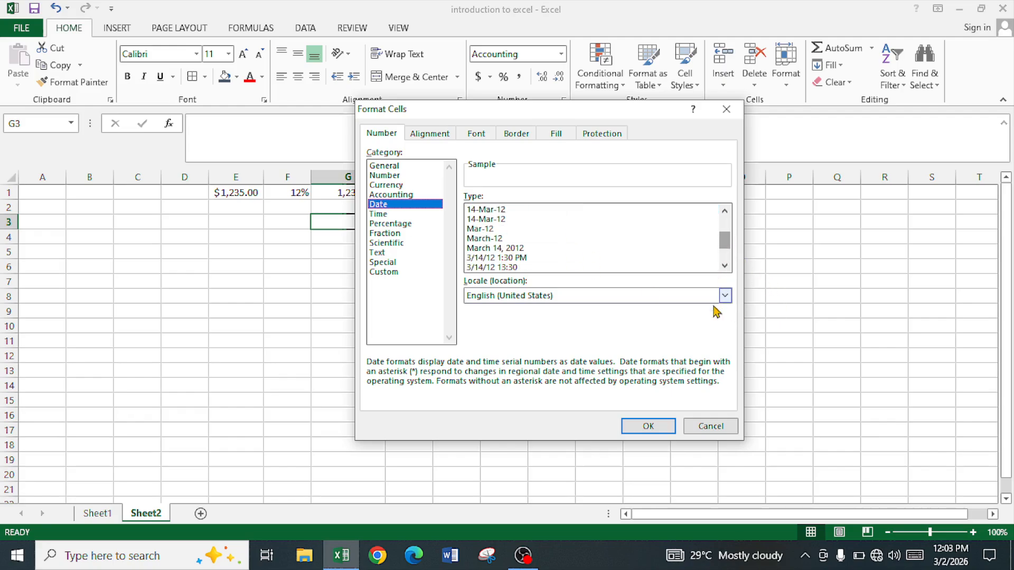
click(720, 427)
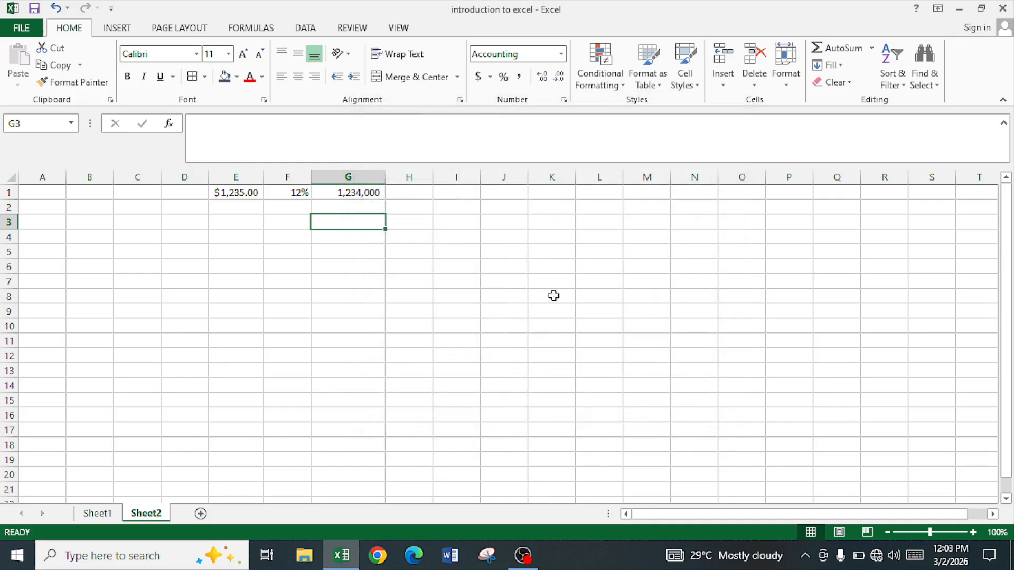
- Format column D as Date with the long type *Wednesday, March 14, 2012
click(185, 177)
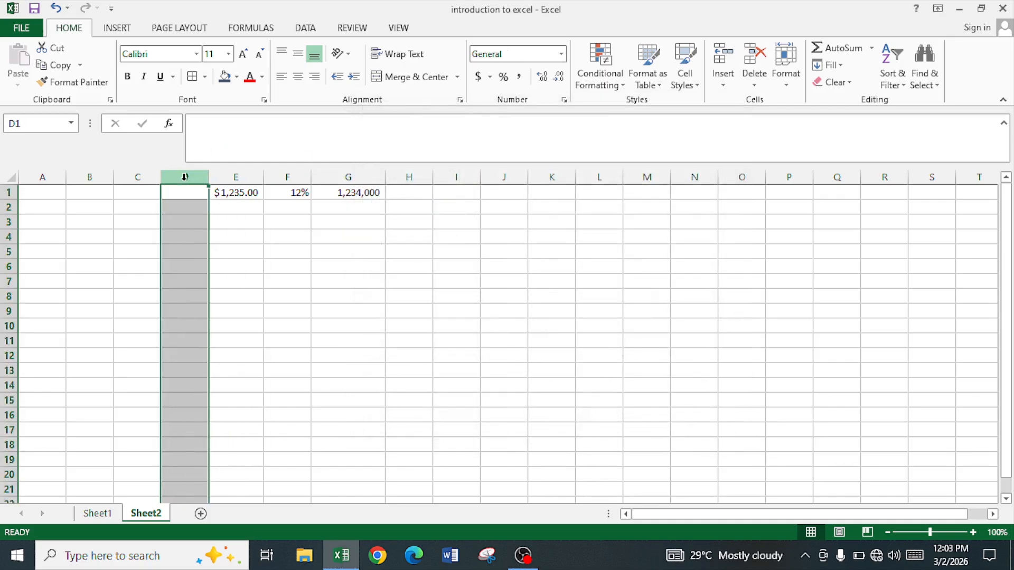
key(ctrl+1)
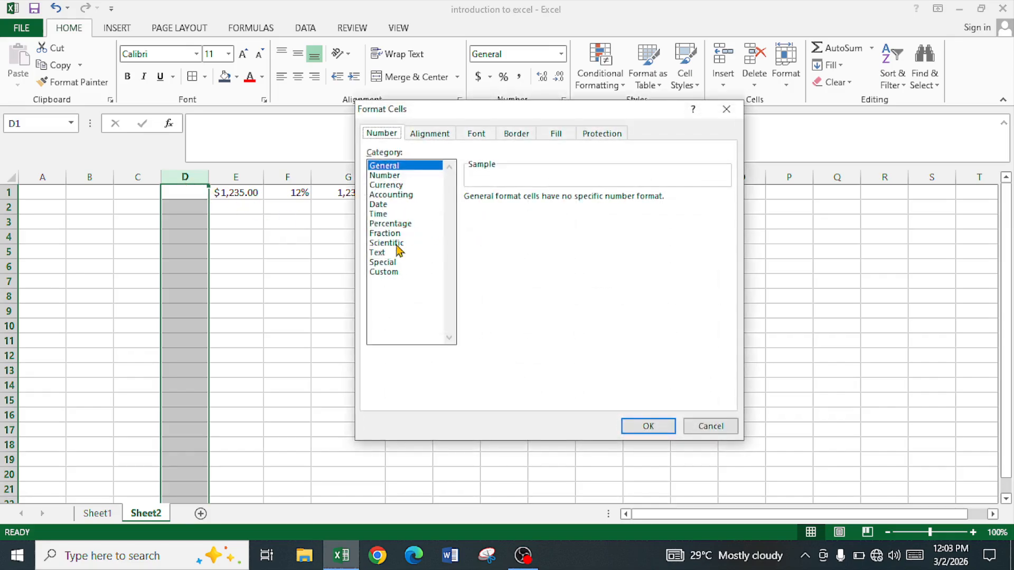
click(378, 205)
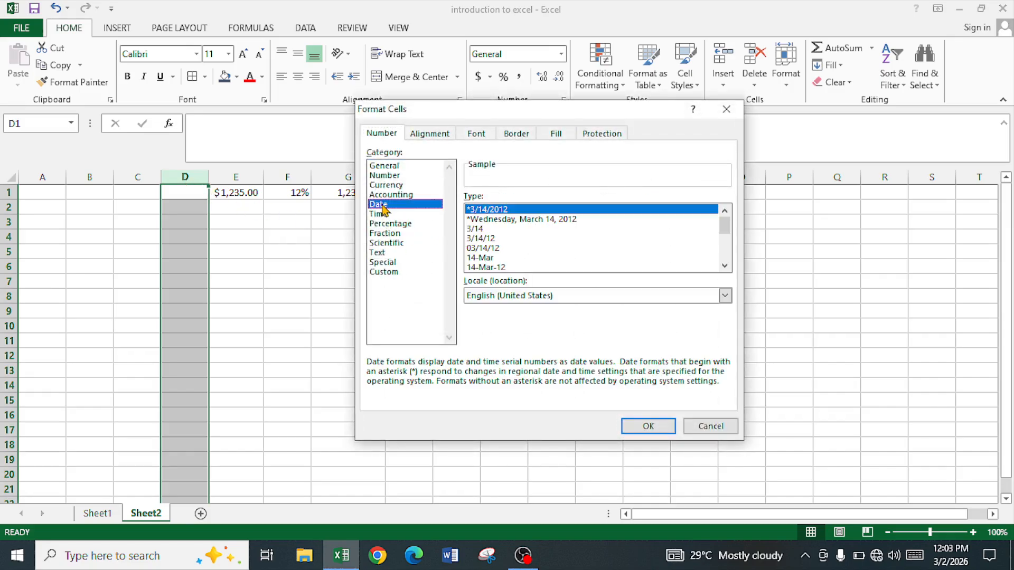
click(724, 266)
click(530, 212)
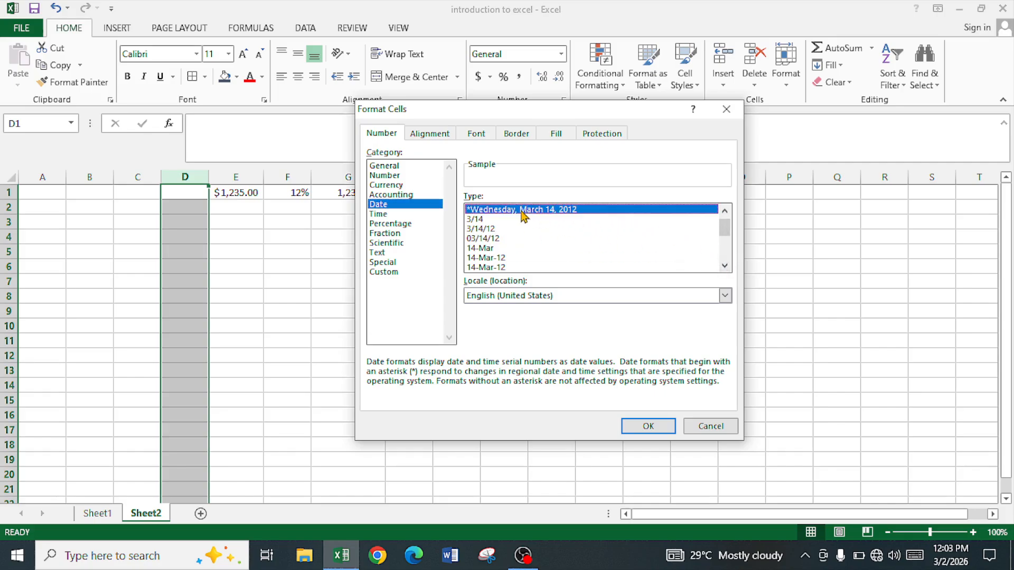
click(648, 426)
- Enter the dates 3-2-26, 3-3-26 and 2-2-25 in cells D2, D3 and D4
click(187, 205)
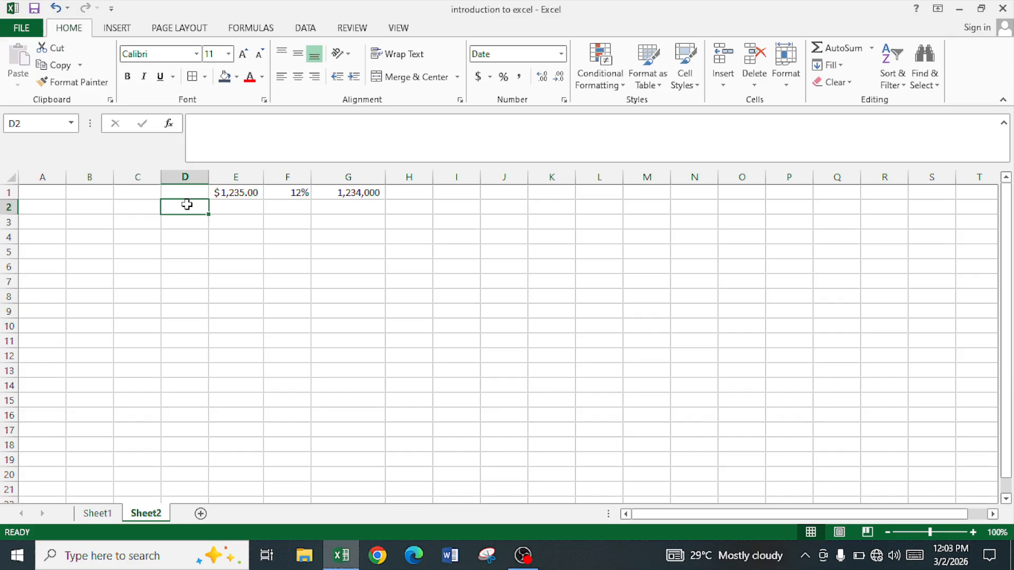
text(3-2-)
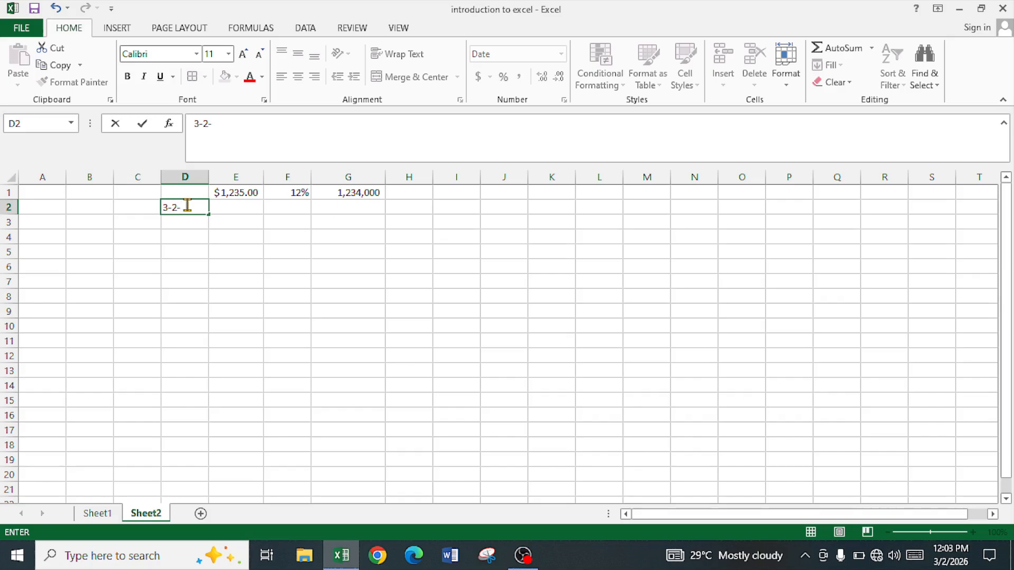
text(26)
key(Return)
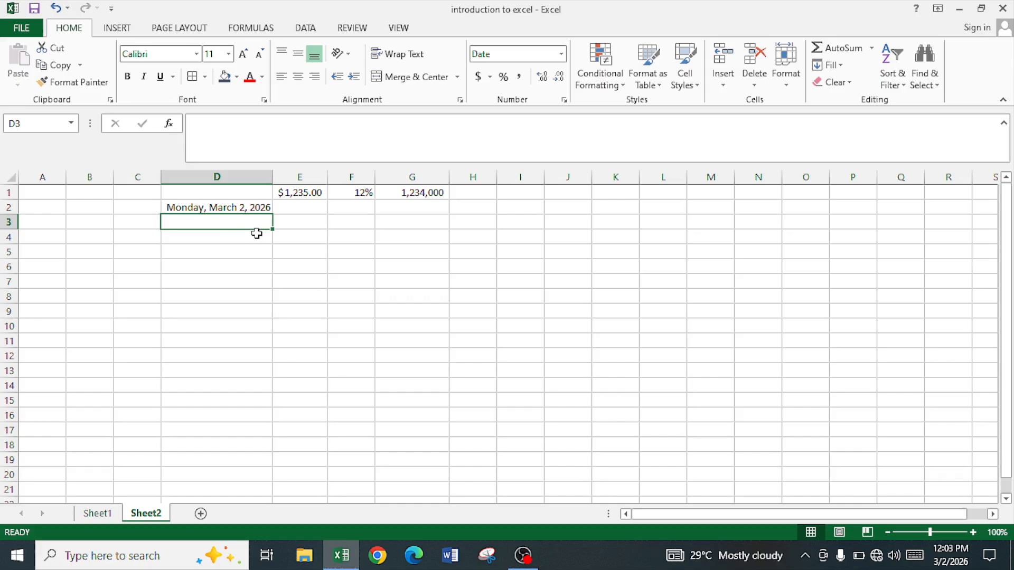
text(3)
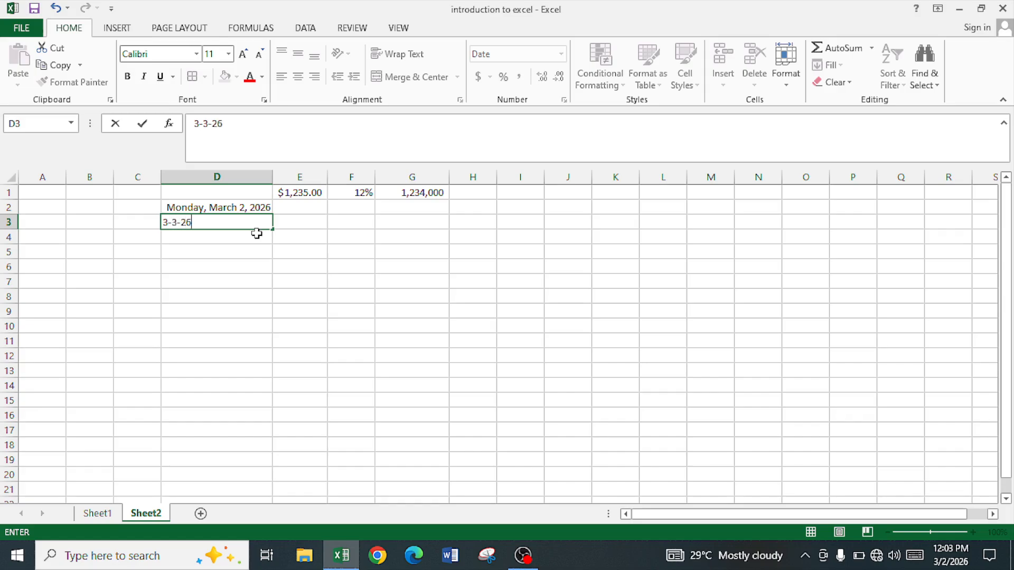
text(-3-26)
key(Return)
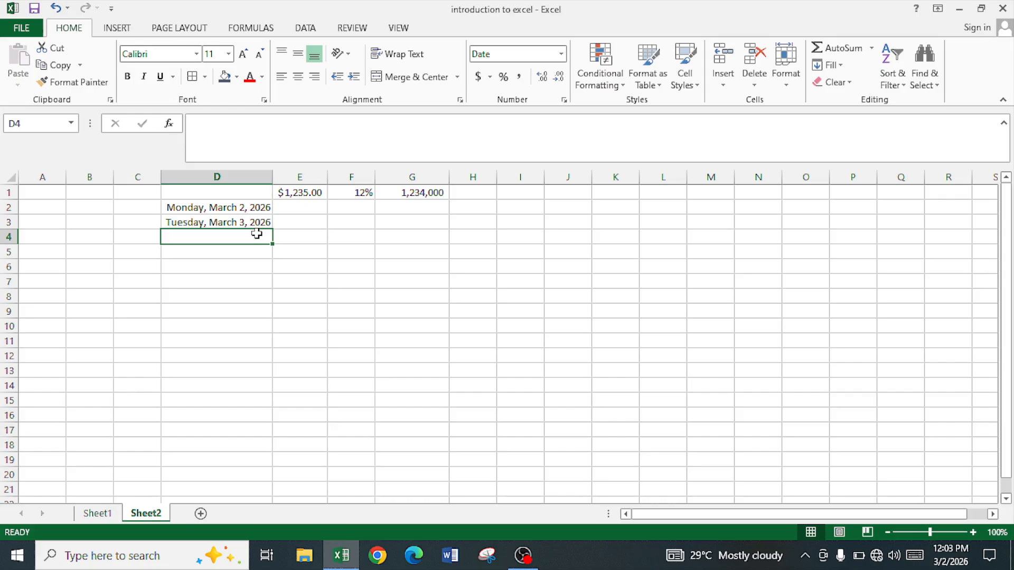
text(2-2-2)
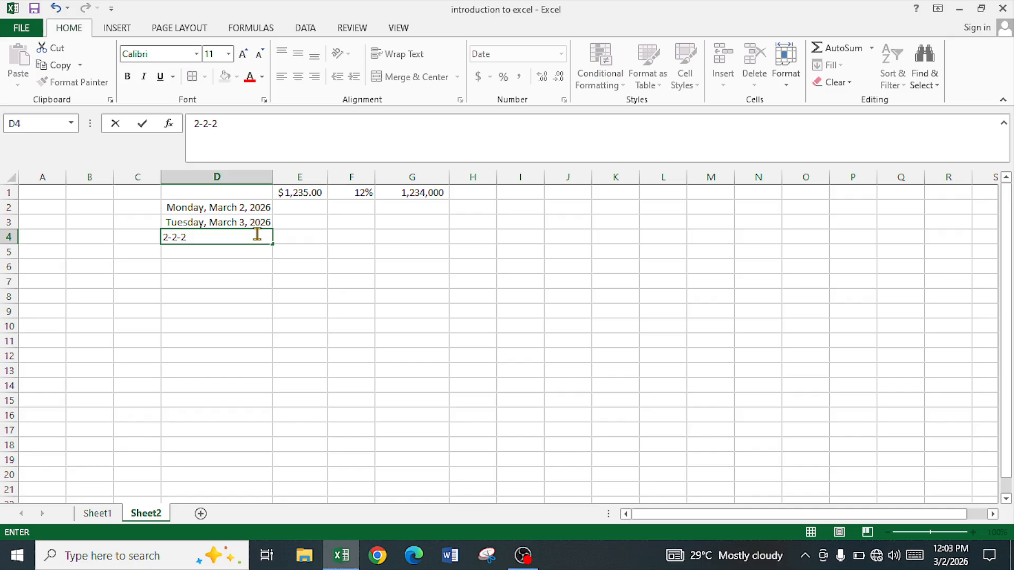
text(5)
key(Left)
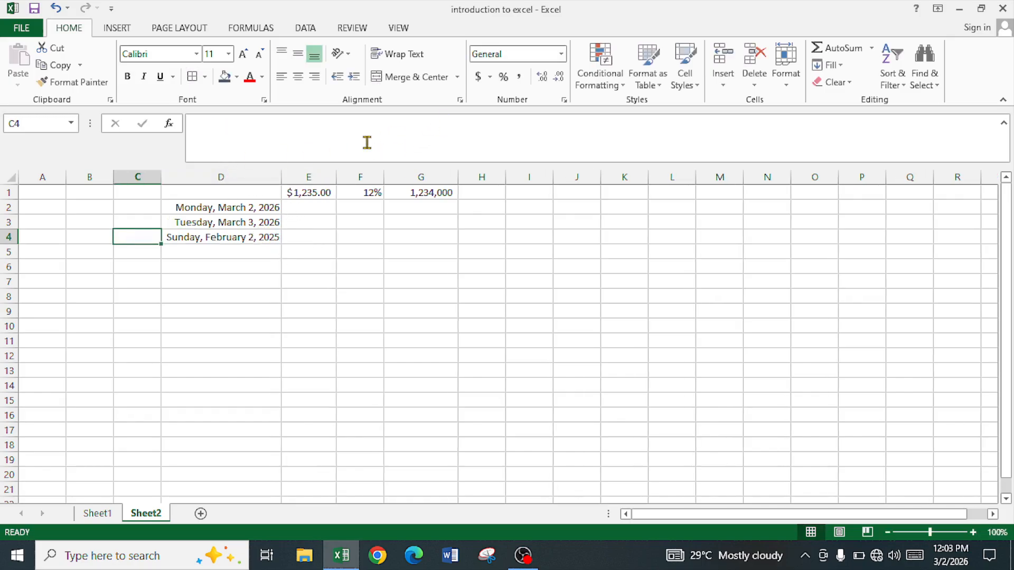
- Examine the Date, Time, Percentage, Fraction, Scientific and Text number categories for cell C4, and close Format Cells without applying any
key(ctrl+1)
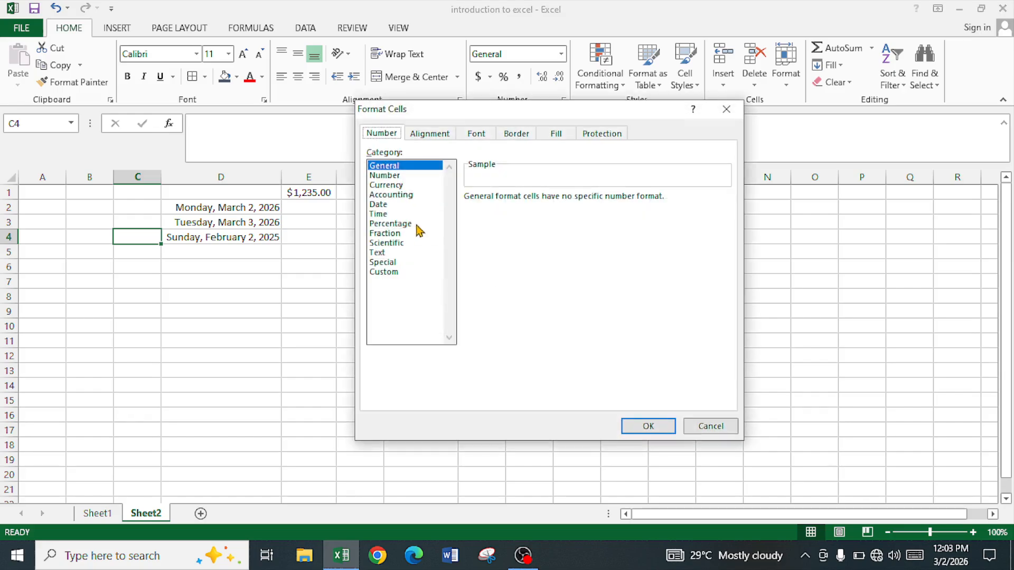
drag(448, 116, 490, 148)
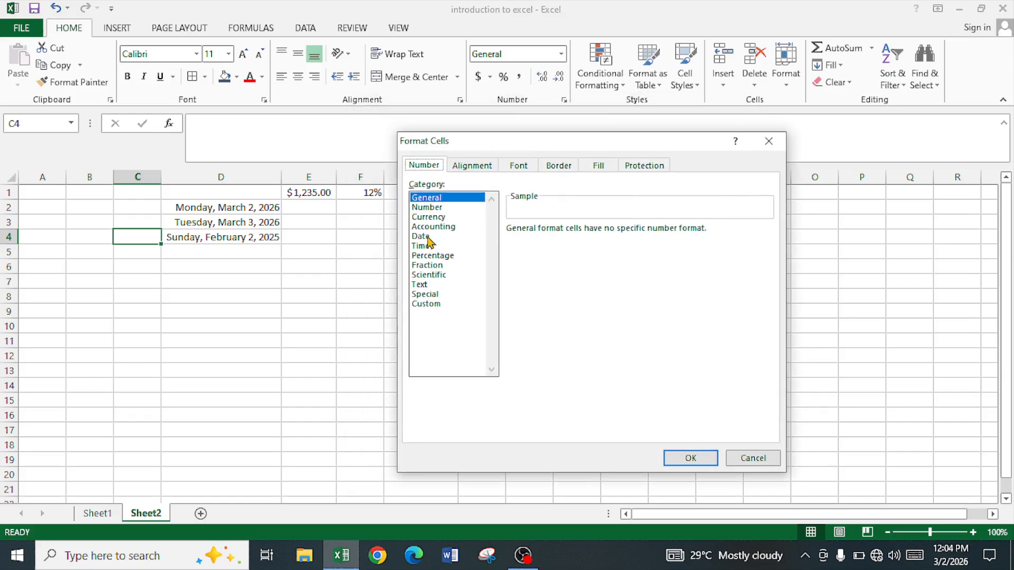
click(428, 237)
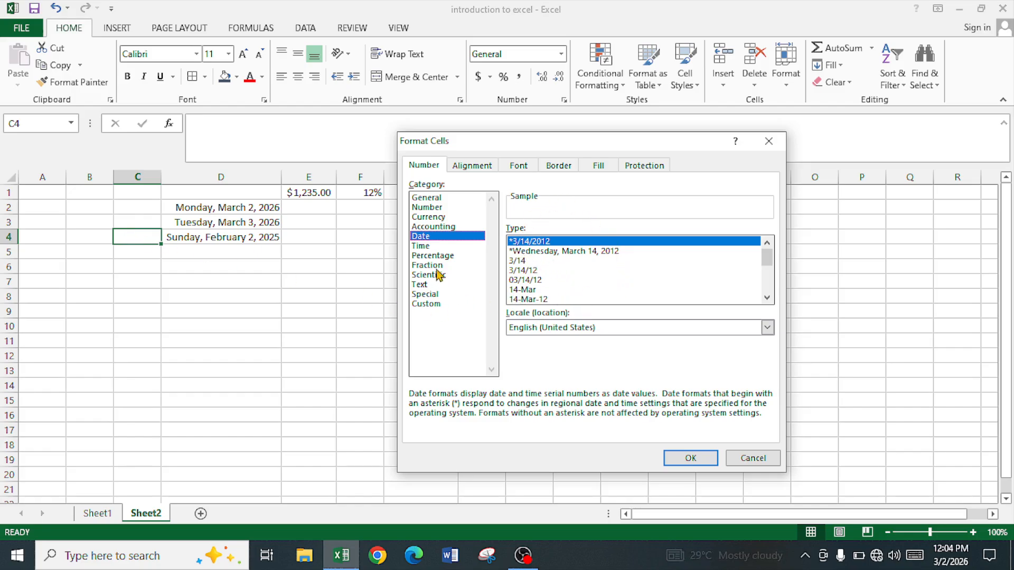
click(428, 246)
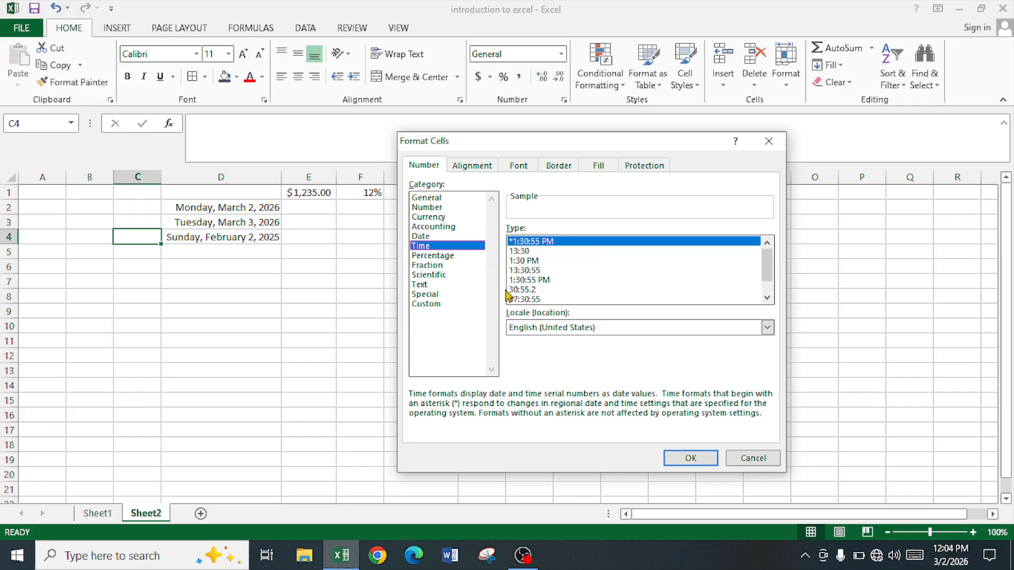
click(437, 256)
click(438, 267)
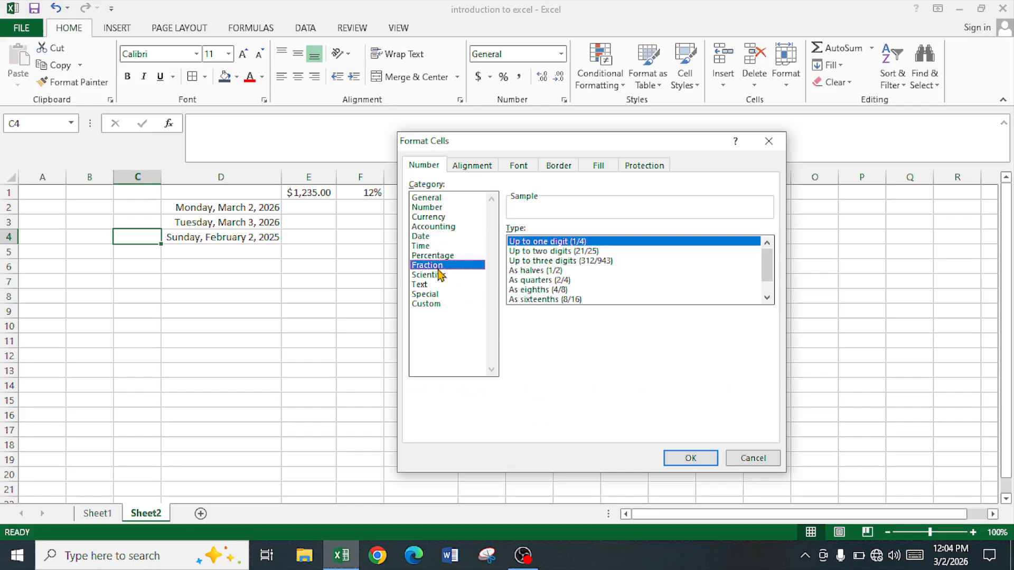
click(442, 276)
click(432, 285)
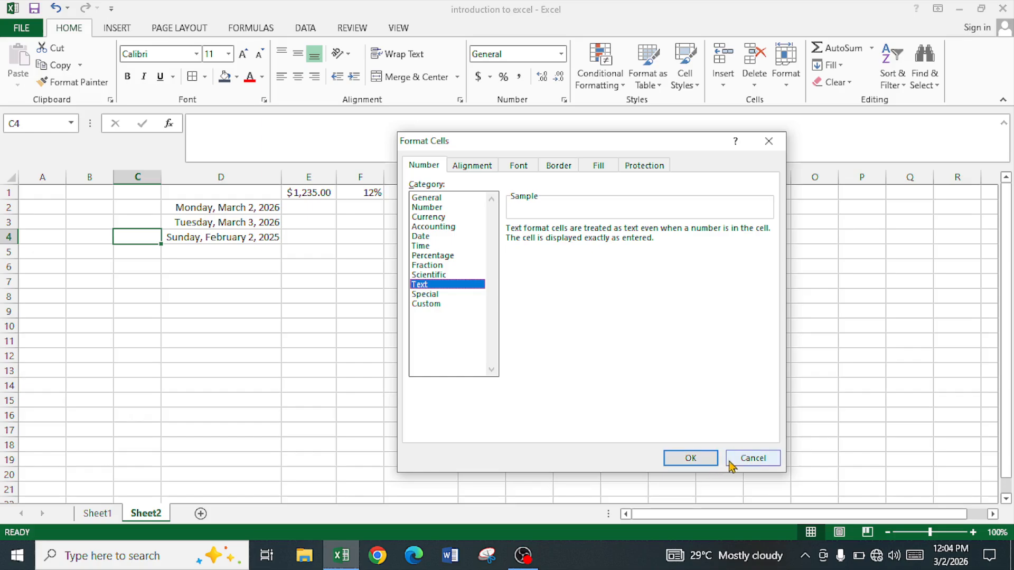
click(754, 458)
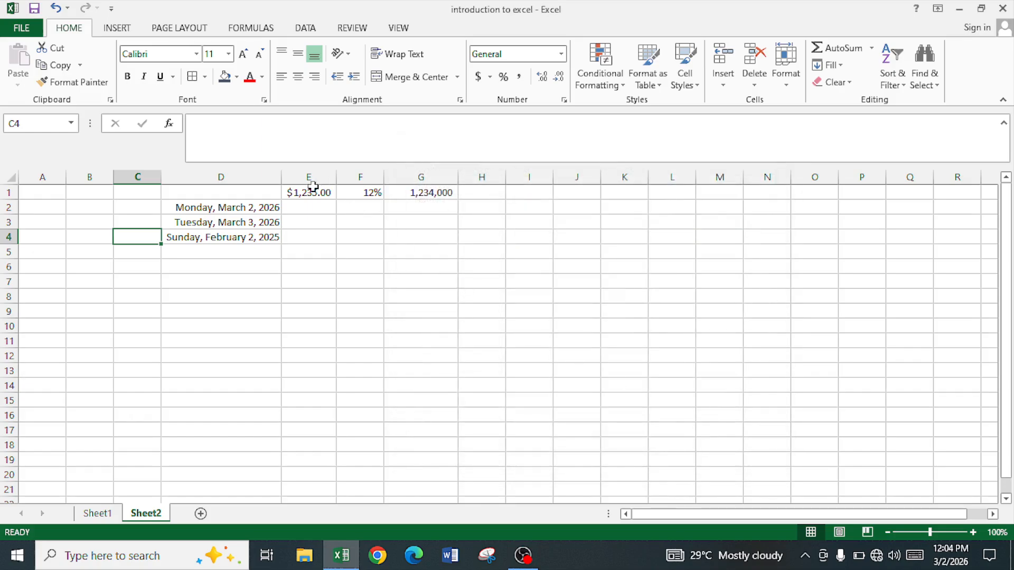
- Format the whole of column C with the Text number category
click(143, 176)
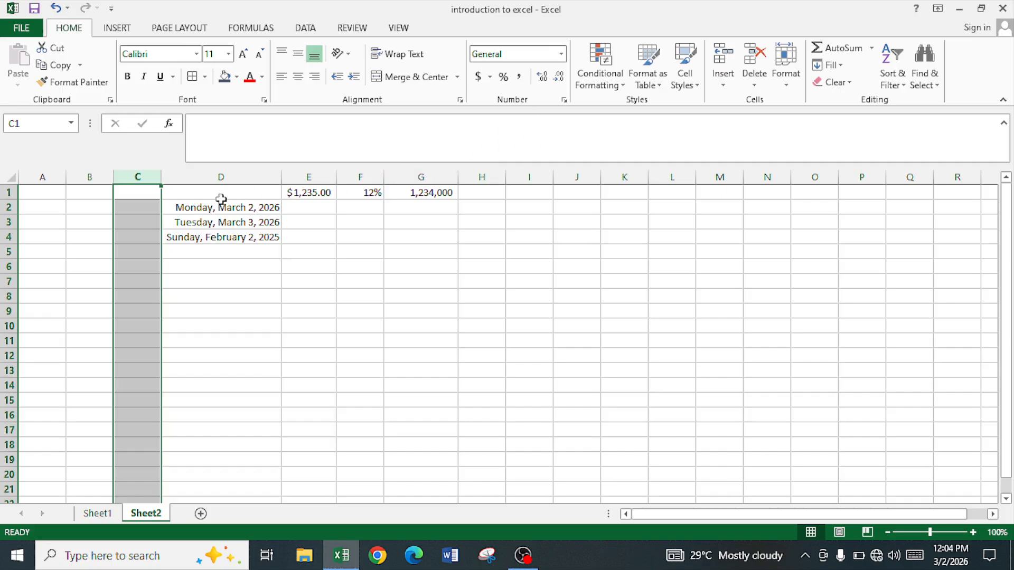
key(ctrl+1)
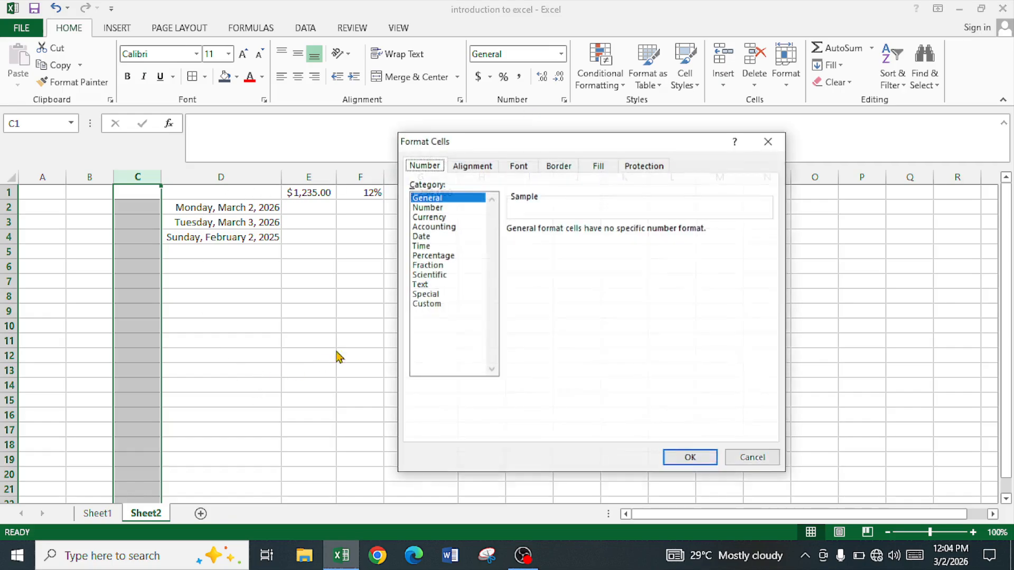
click(436, 285)
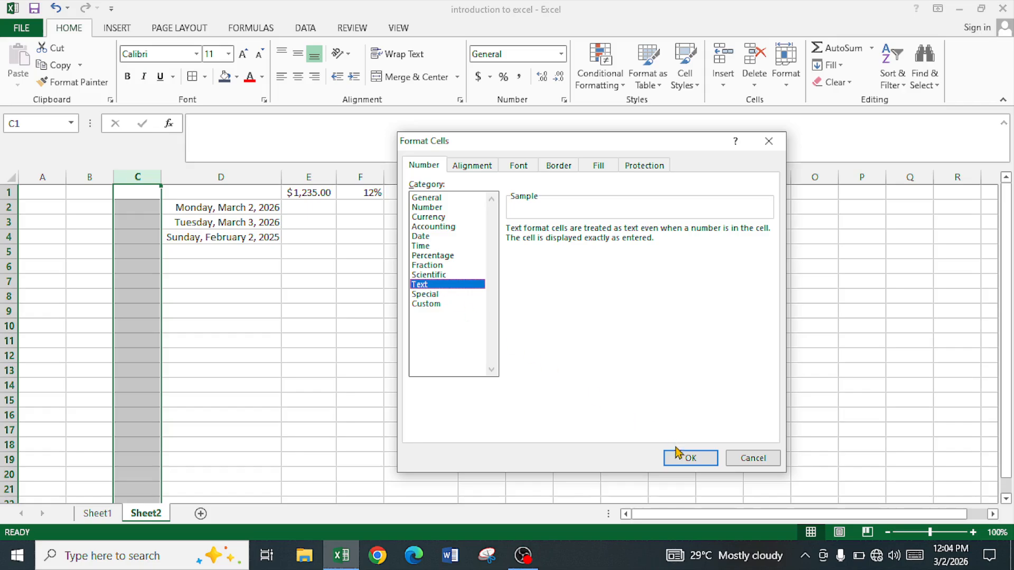
click(690, 458)
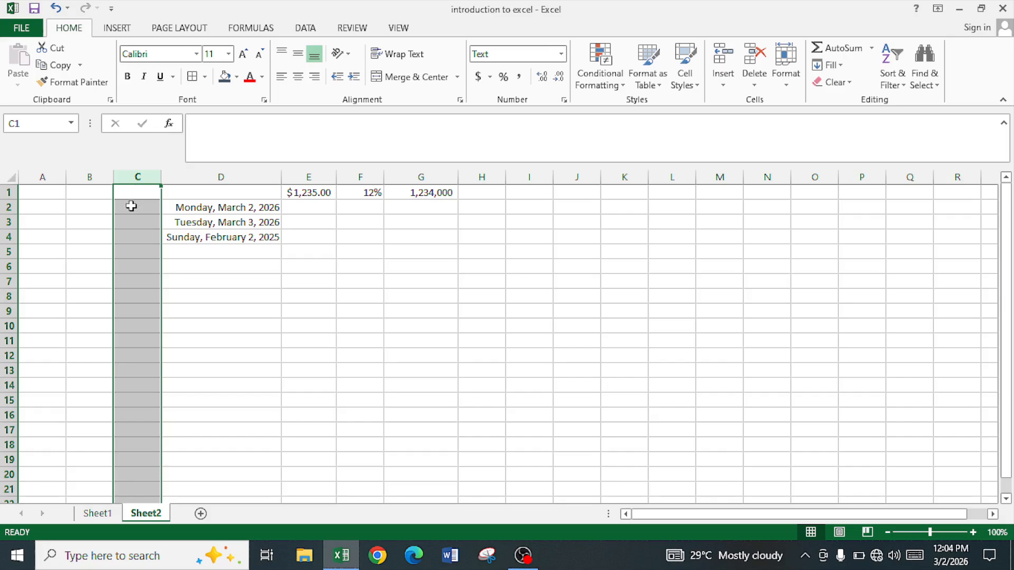
- Widen columns C and B so that both have room for longer number entries
drag(161, 173, 183, 175)
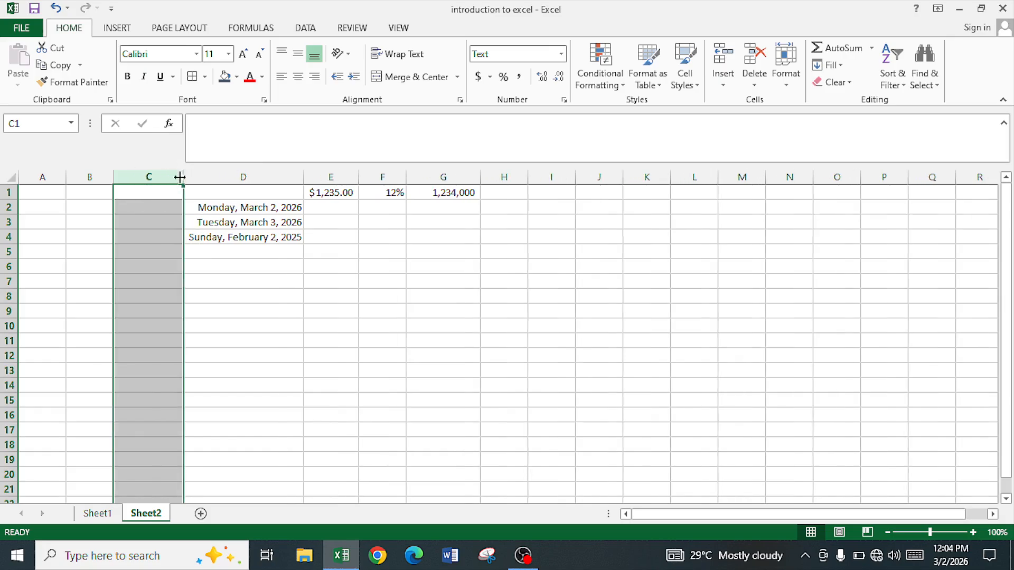
click(142, 228)
drag(113, 171, 142, 172)
click(104, 175)
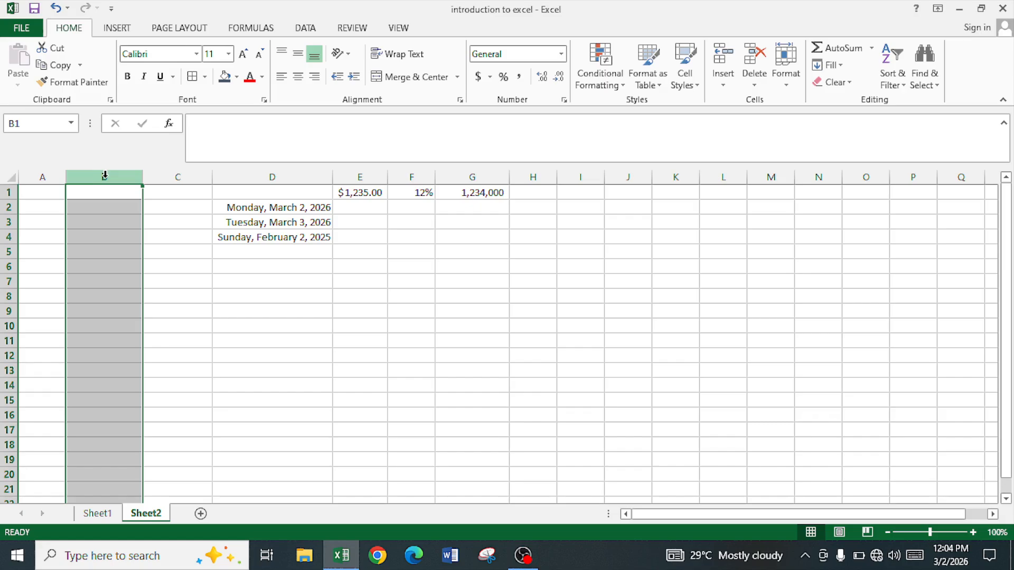
click(178, 173)
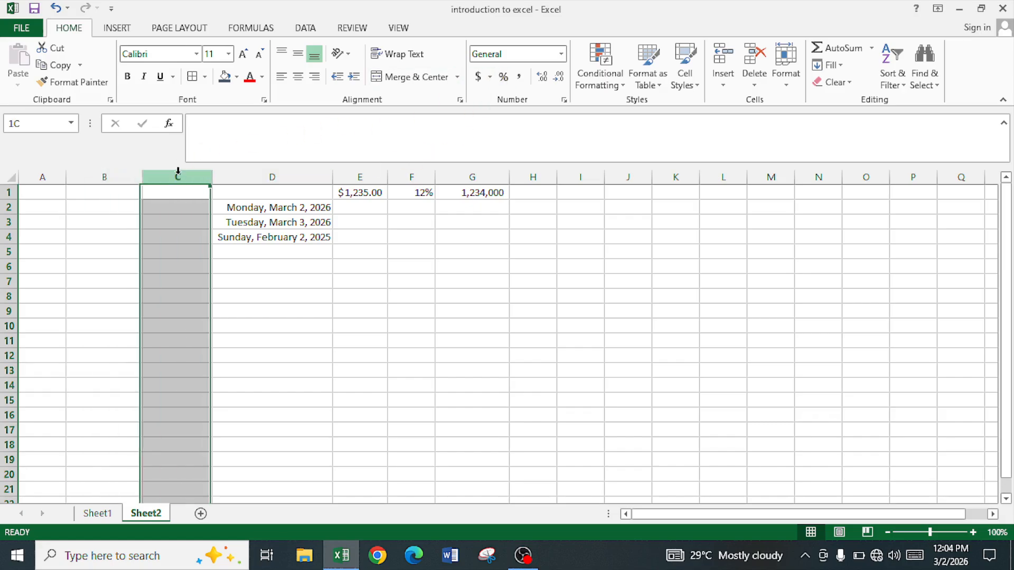
- Enter 070322 in the General-formatted cell B1
click(102, 197)
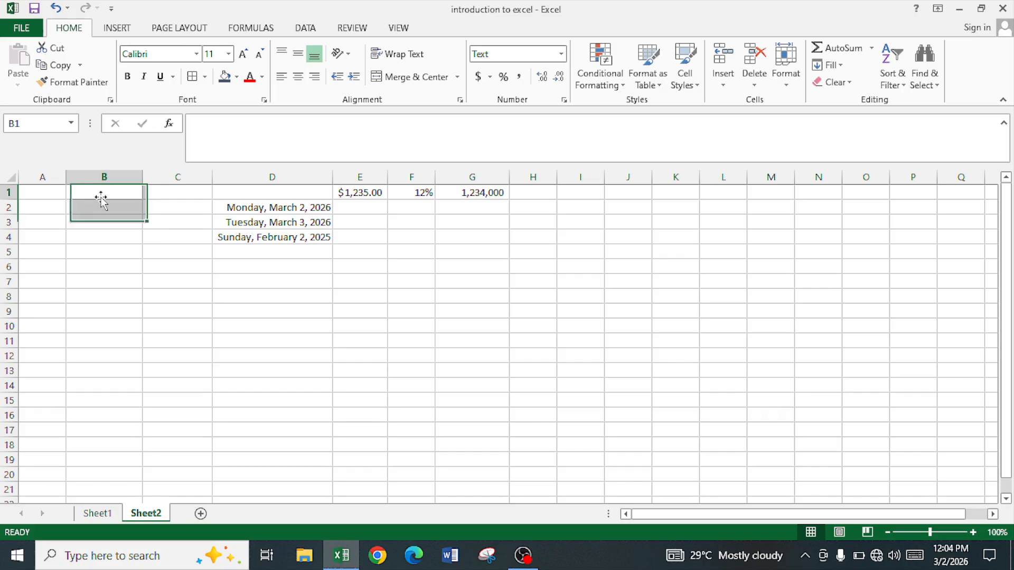
text(07)
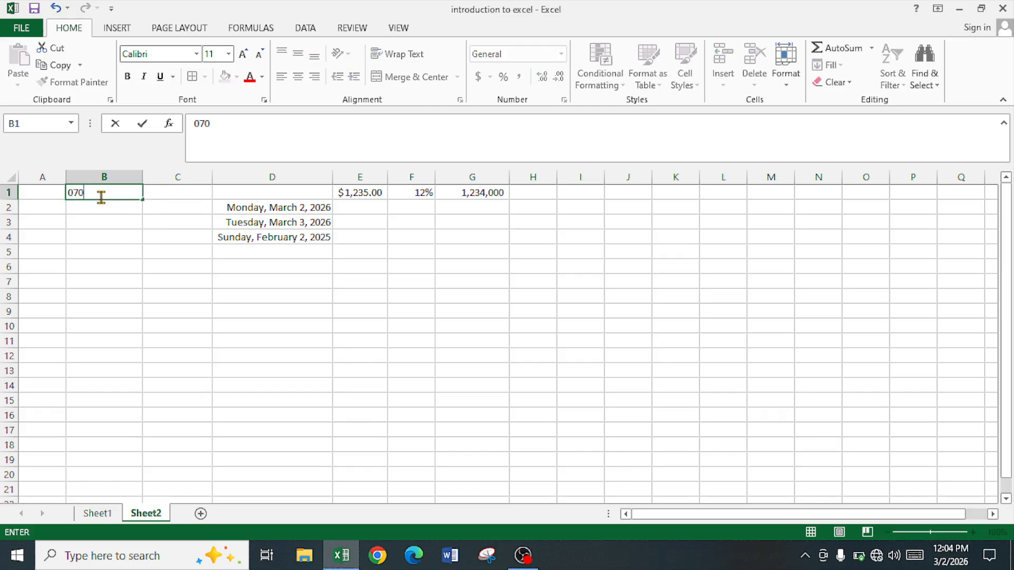
text(0322)
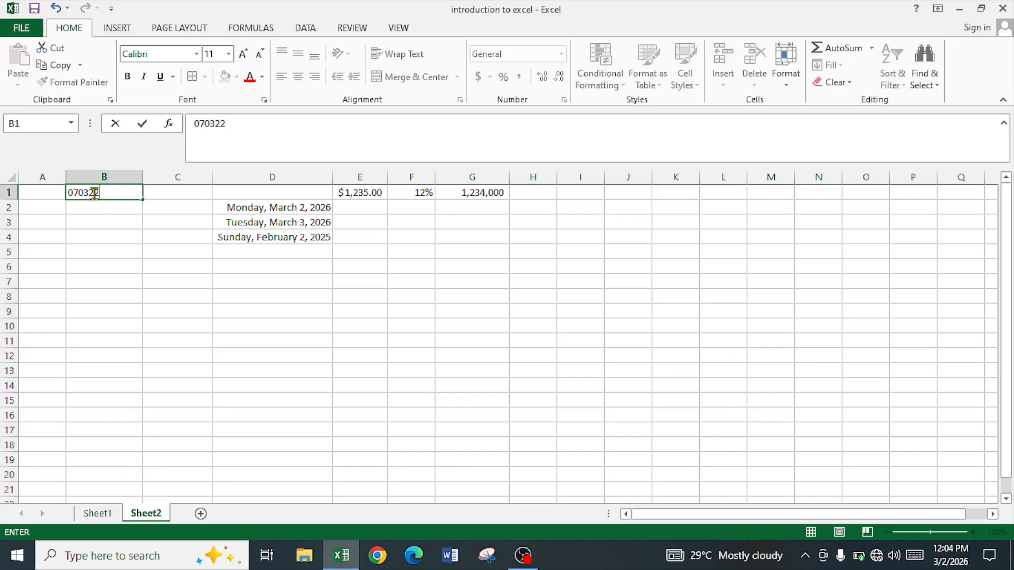
key(Return)
- Enter 0703225 in the Text-formatted cell C1
click(95, 192)
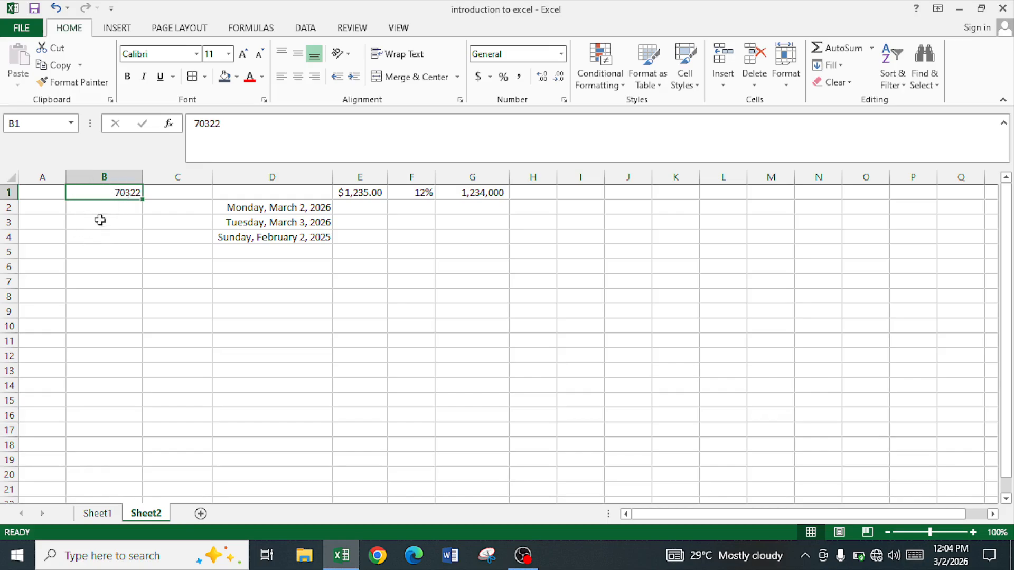
click(167, 194)
text(0703225)
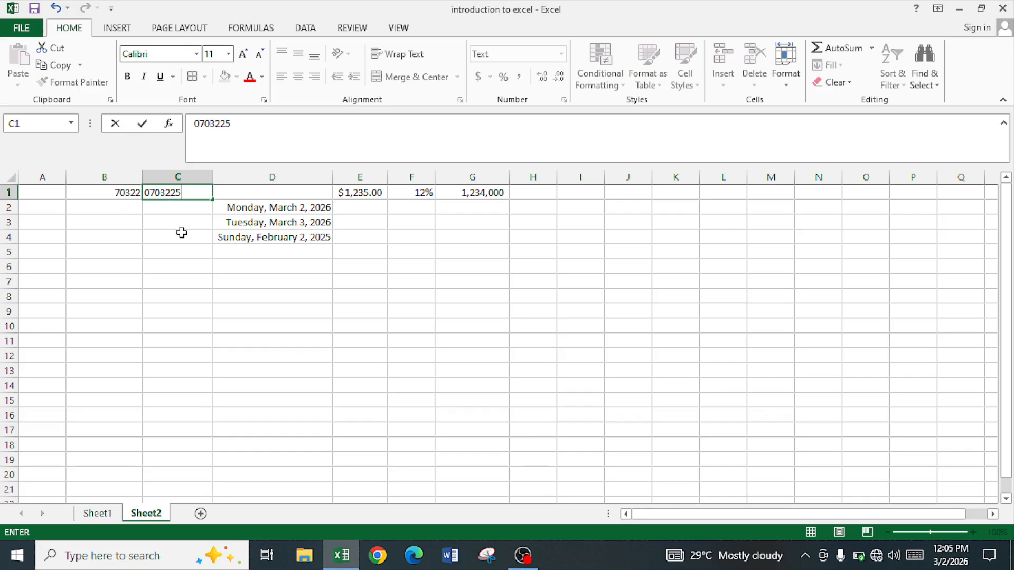
key(Return)
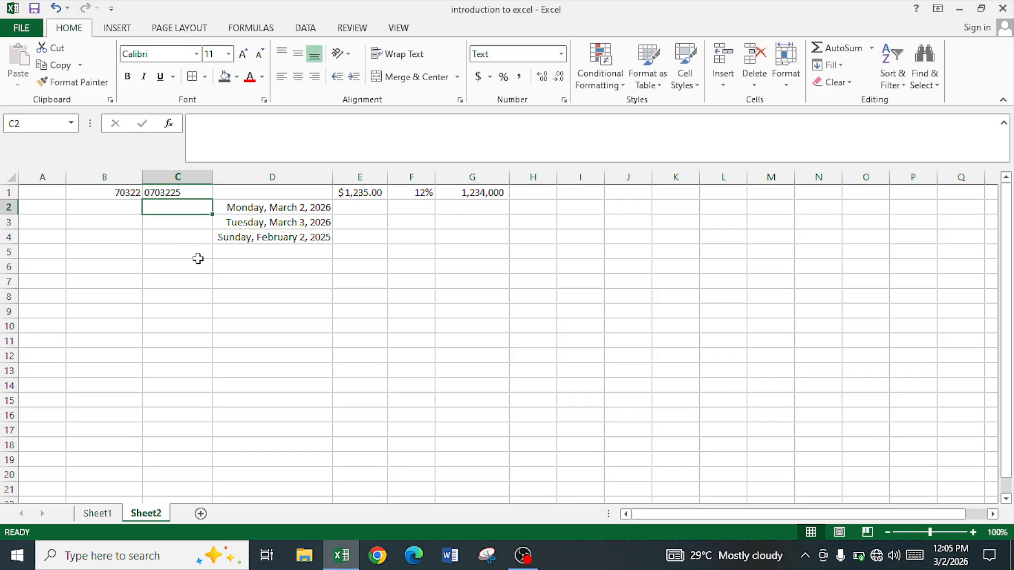
- Enter 0703225 with a leading apostrophe in cell B2 to store it as text
click(111, 209)
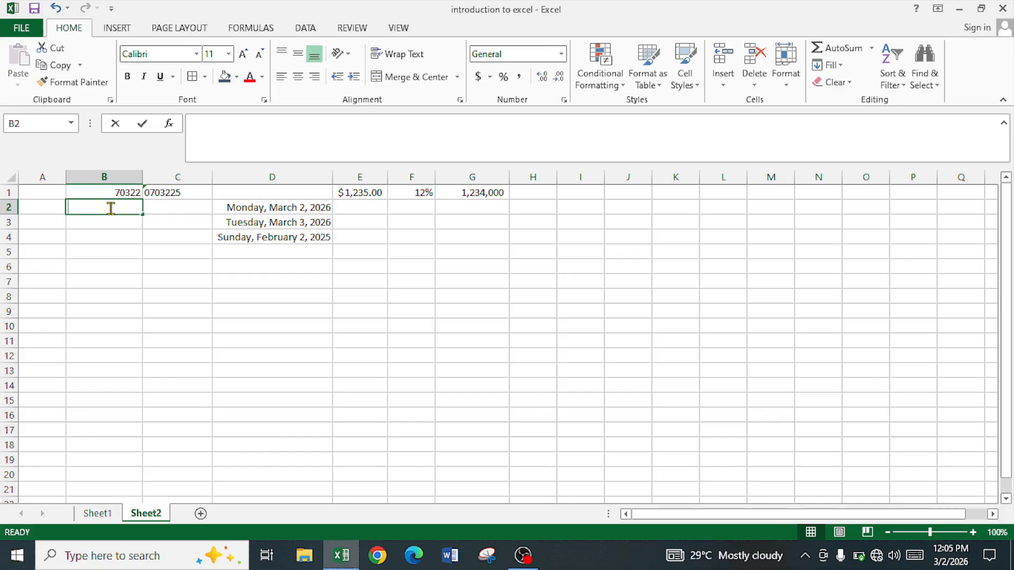
text('0703225)
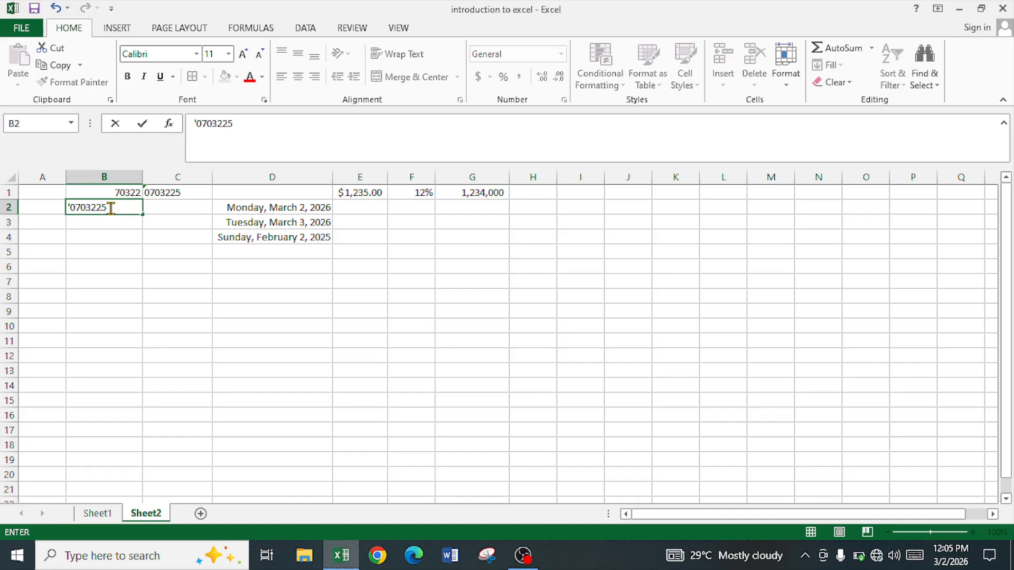
key(Return)
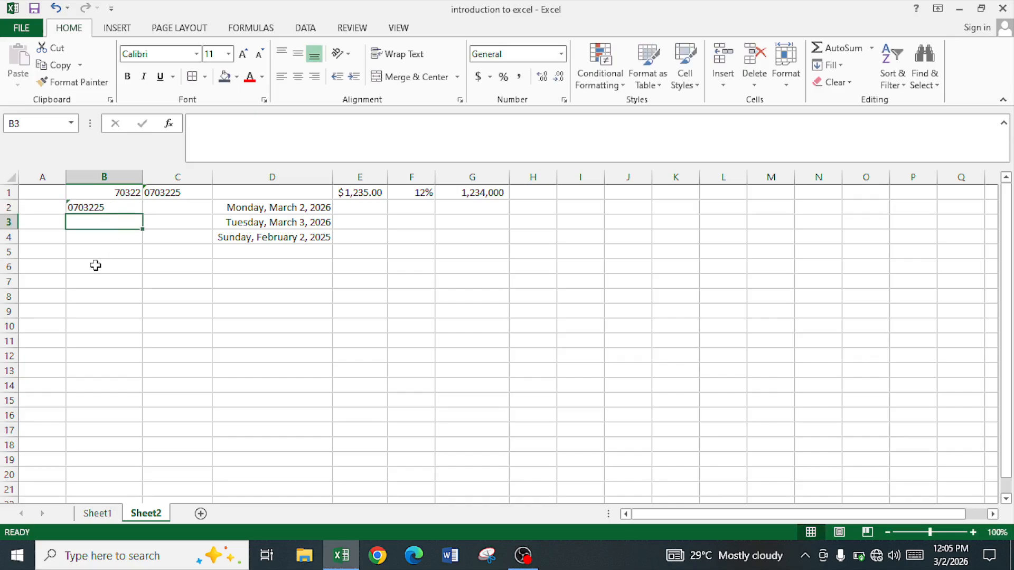
- Format cell B3 as Text and enter 07032 in it
text(')
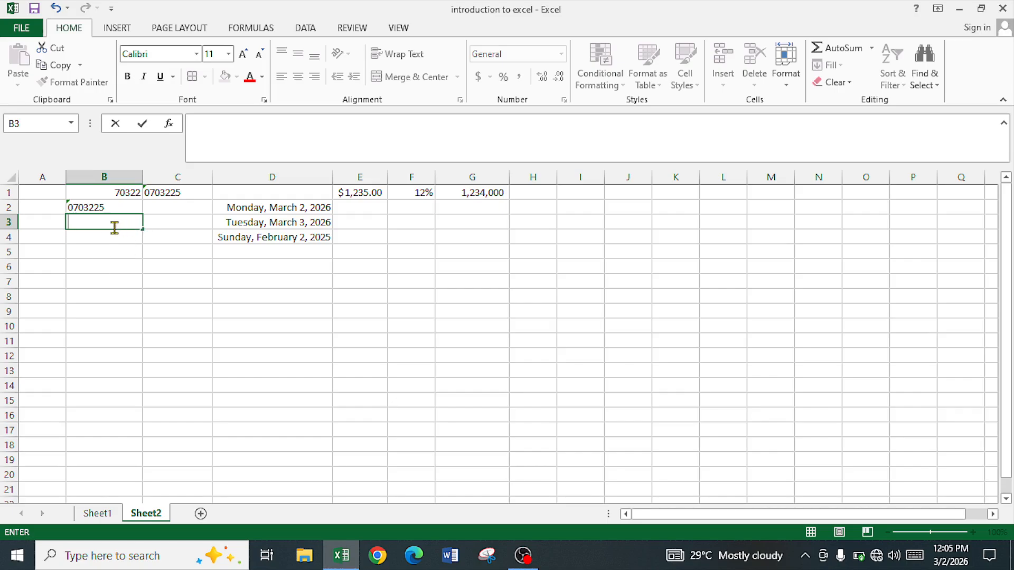
key(Return)
click(107, 223)
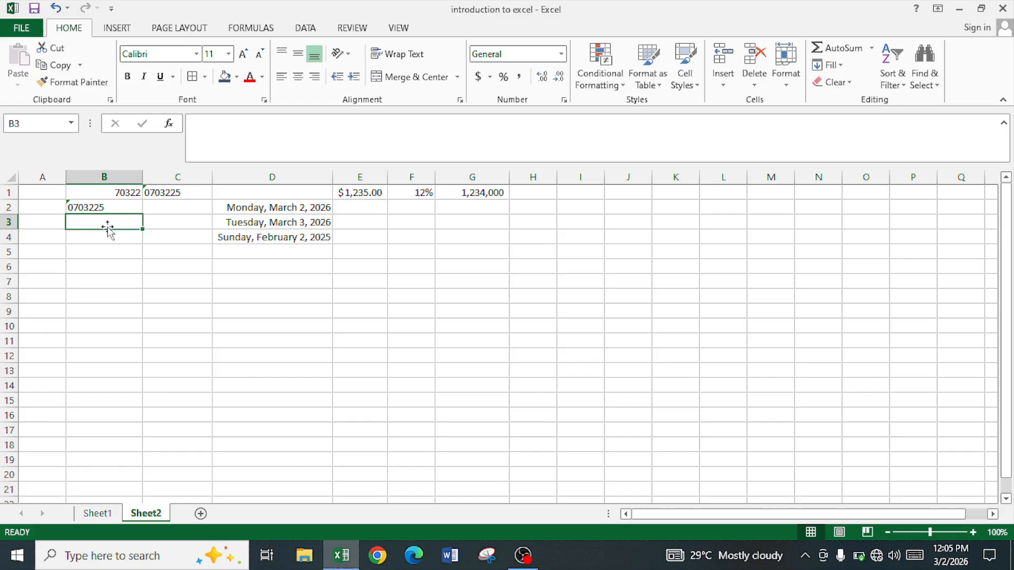
click(561, 55)
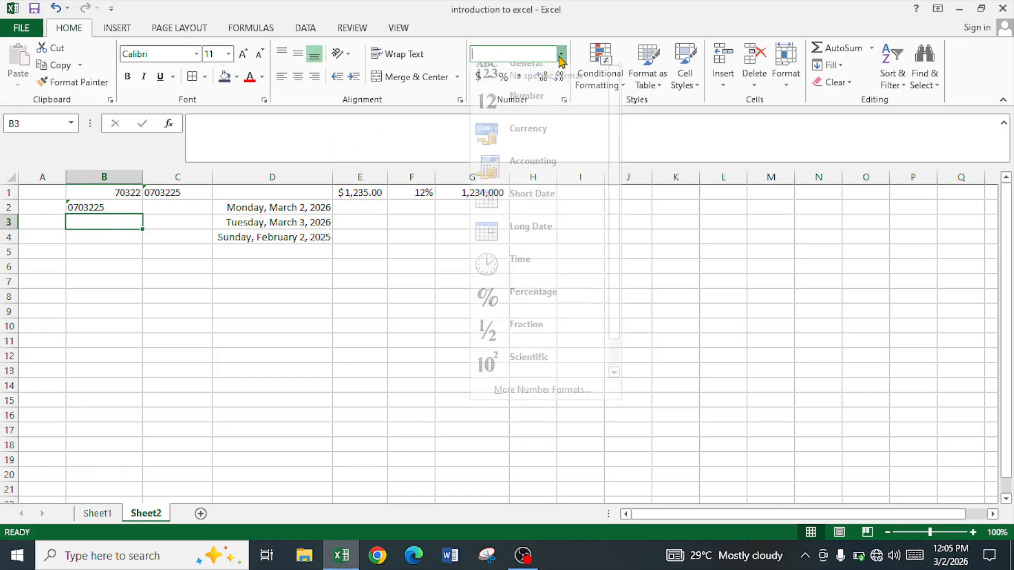
scroll(533, 237, down, 1)
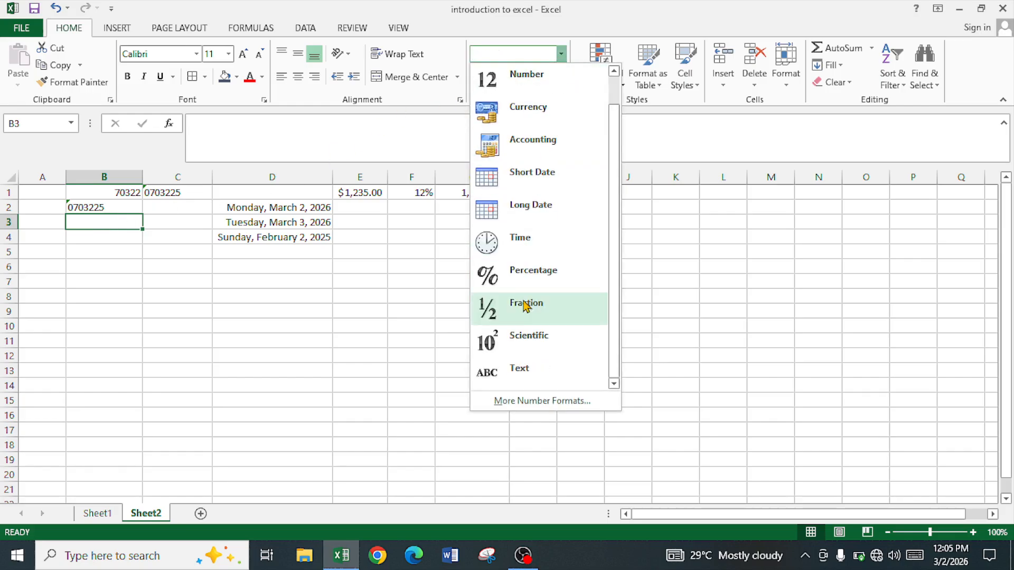
click(527, 379)
text(07032)
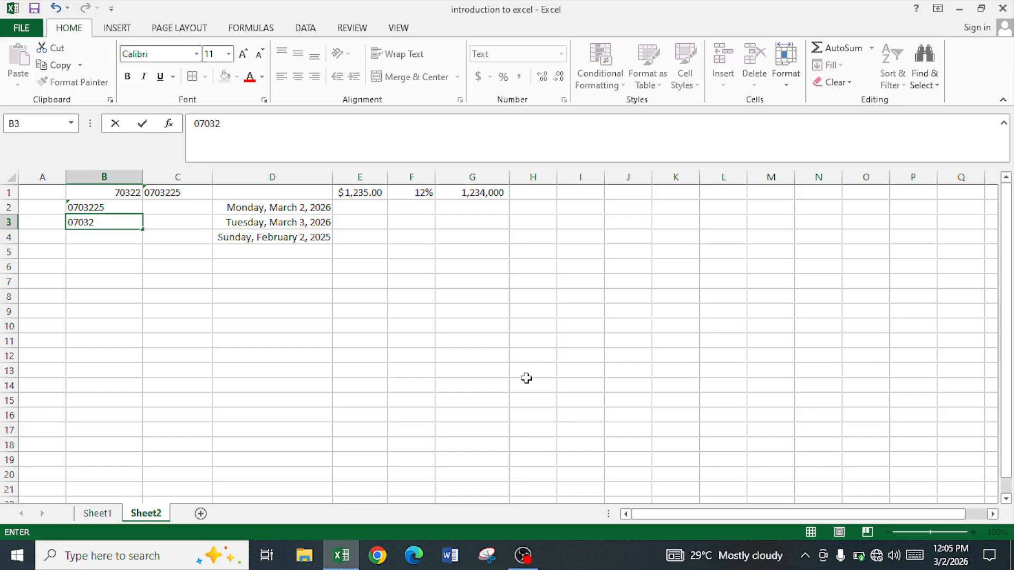
key(Return)
- Enter 080 in the General-formatted cell B4
text(080)
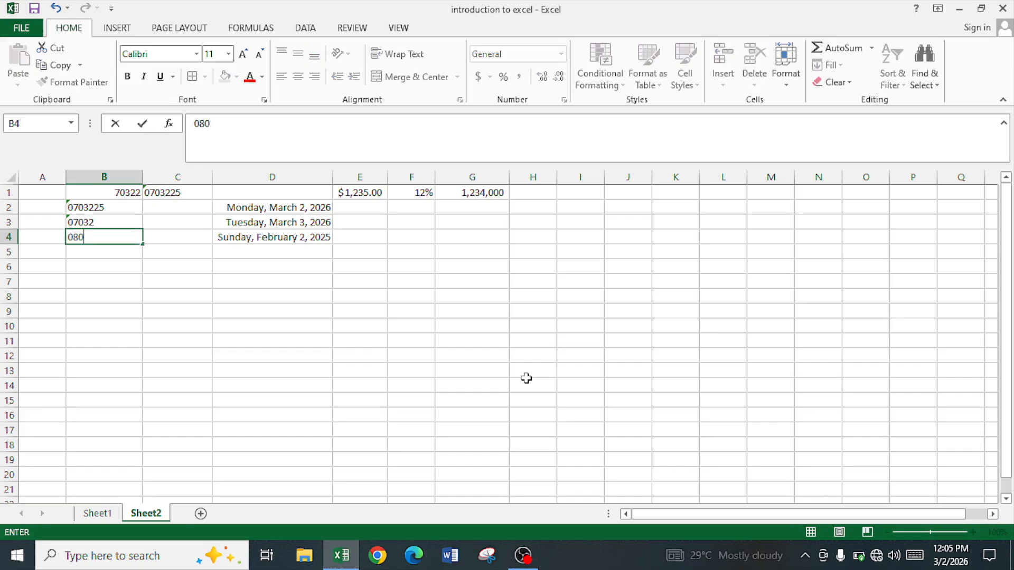
key(Return)
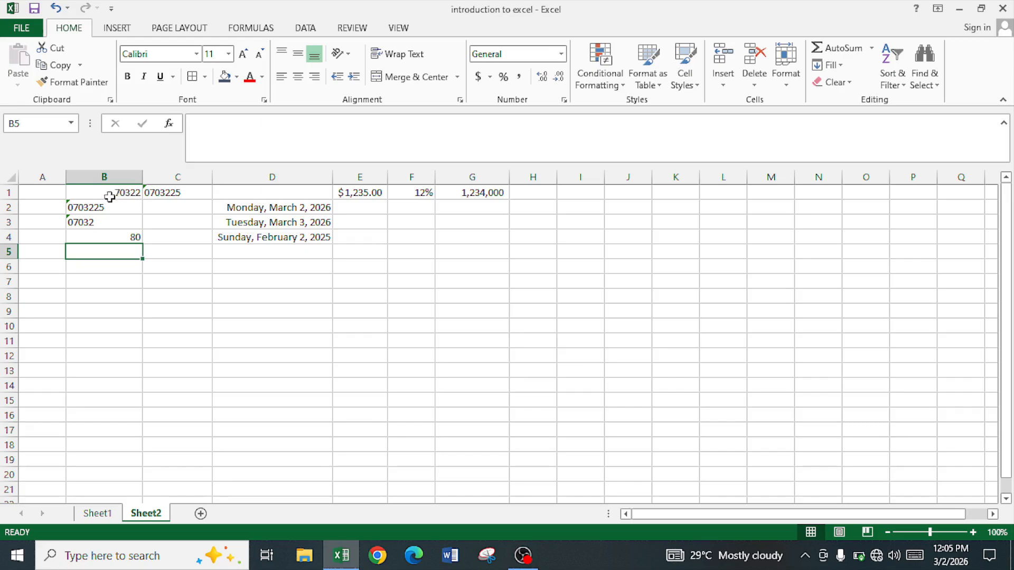
- Review the number formats applied to cells C1, B1, D1, E1, F1 and G1 in the first row
click(167, 196)
click(92, 196)
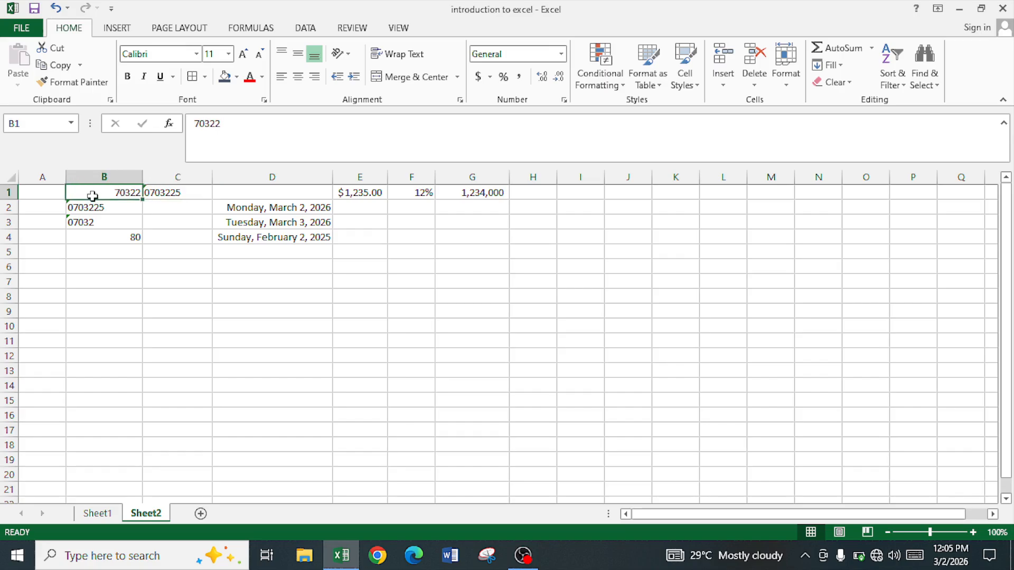
click(250, 193)
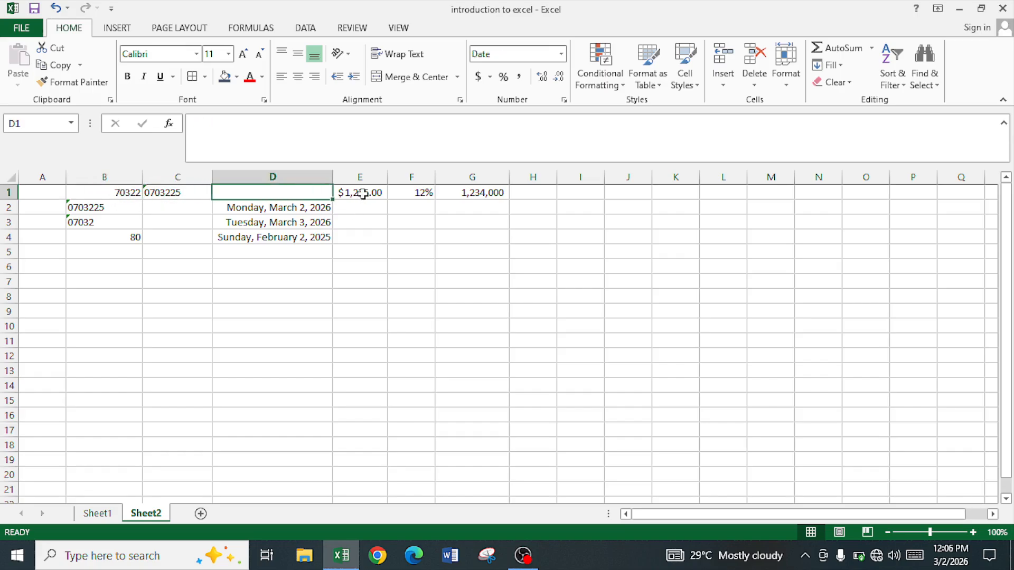
click(363, 193)
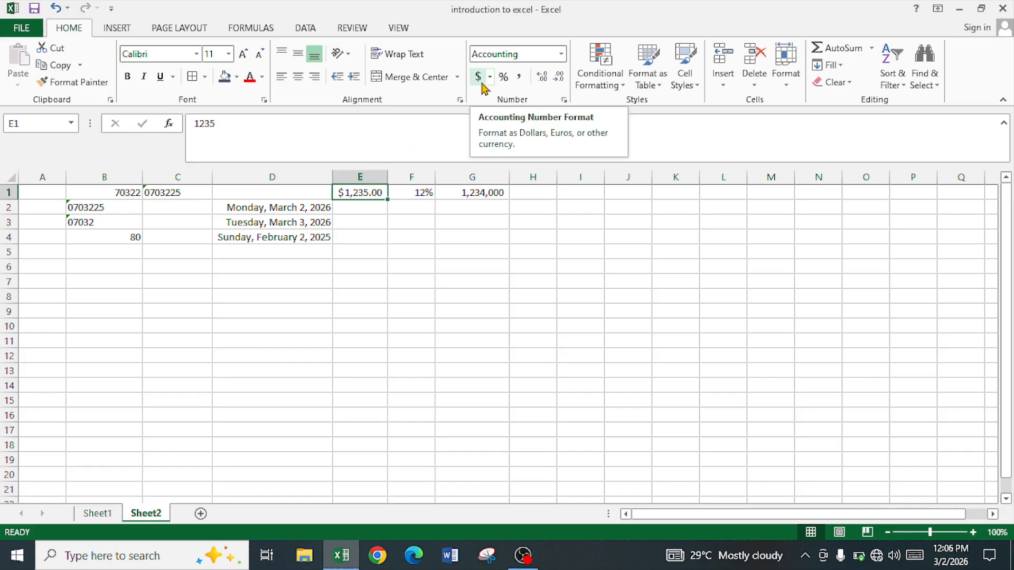
click(420, 193)
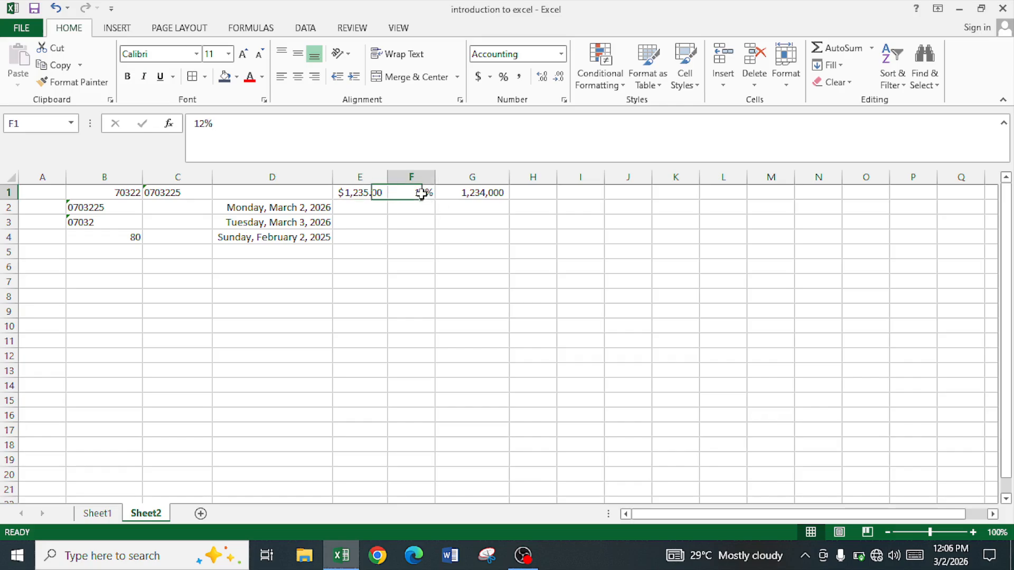
click(492, 195)
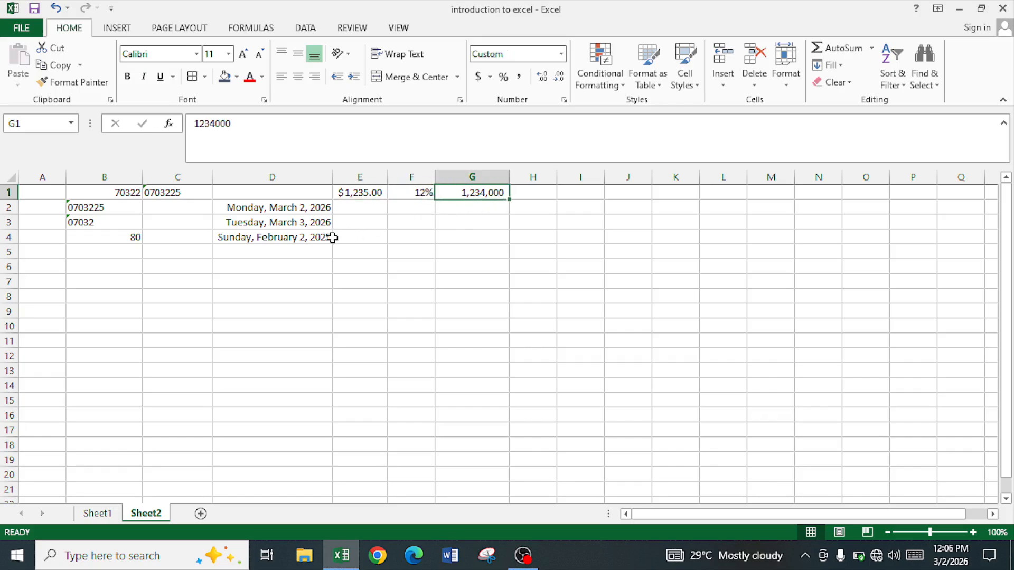